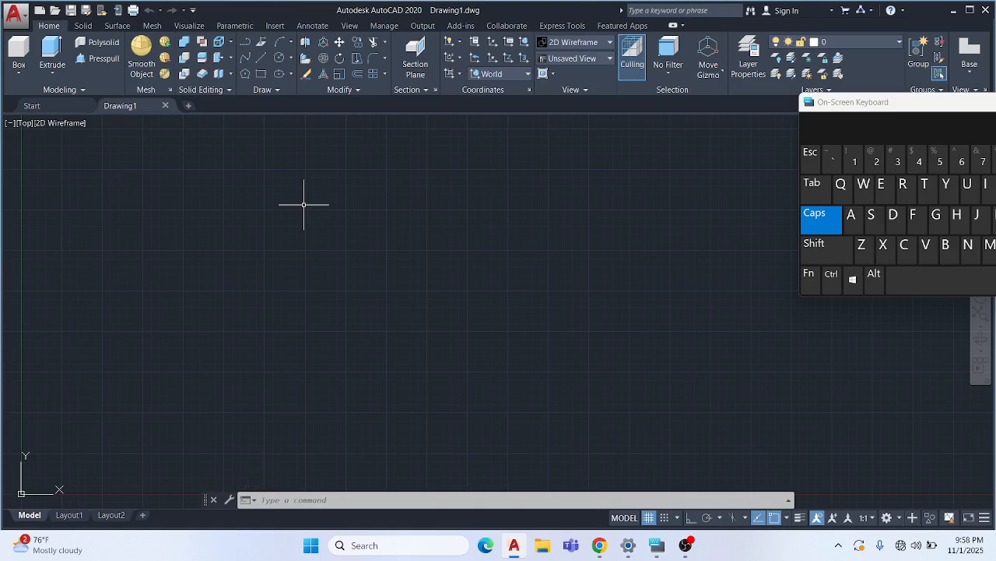
click(74, 92)
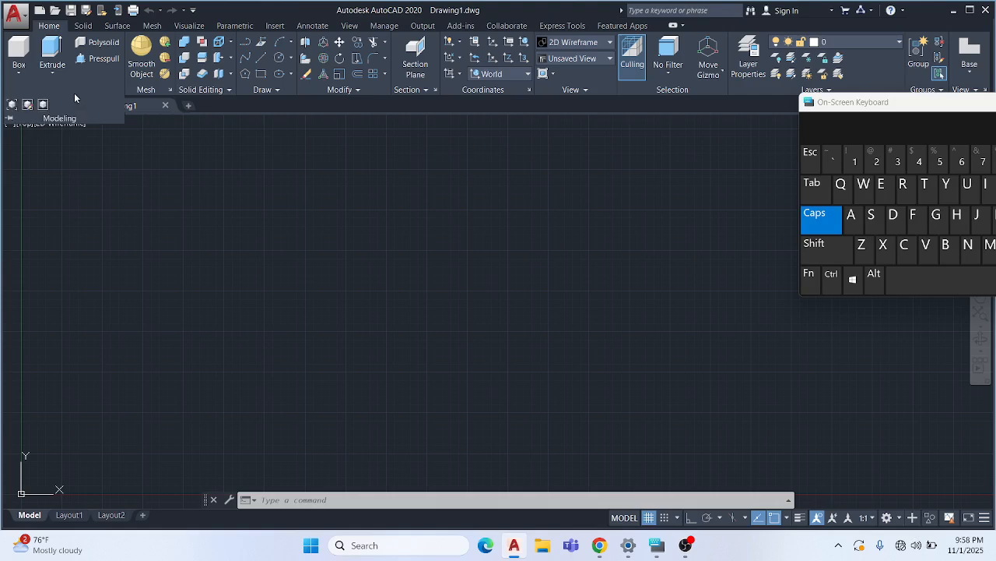
click(97, 153)
click(60, 226)
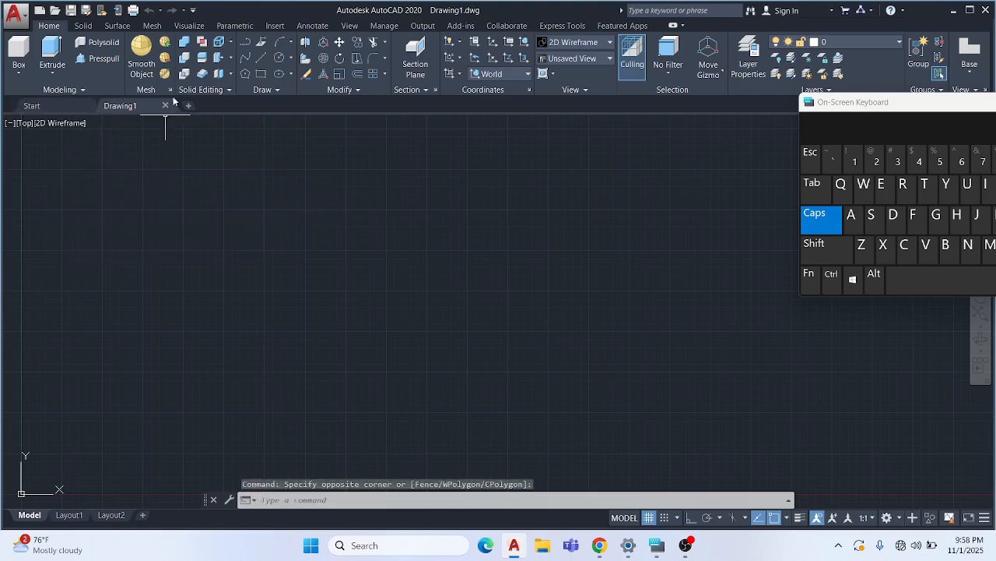
Switch the workspace to Drafting & Annotation
click(898, 519)
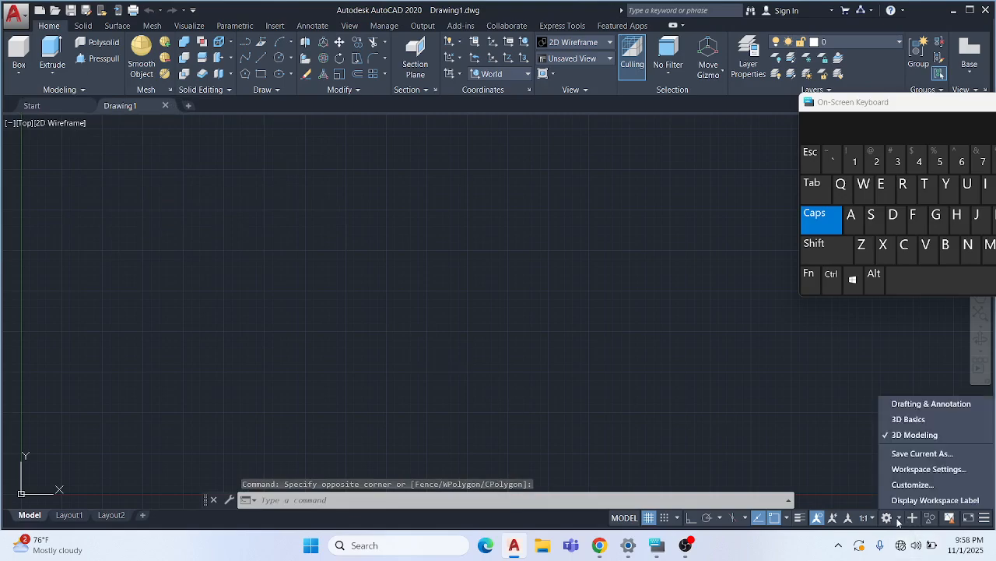
click(896, 402)
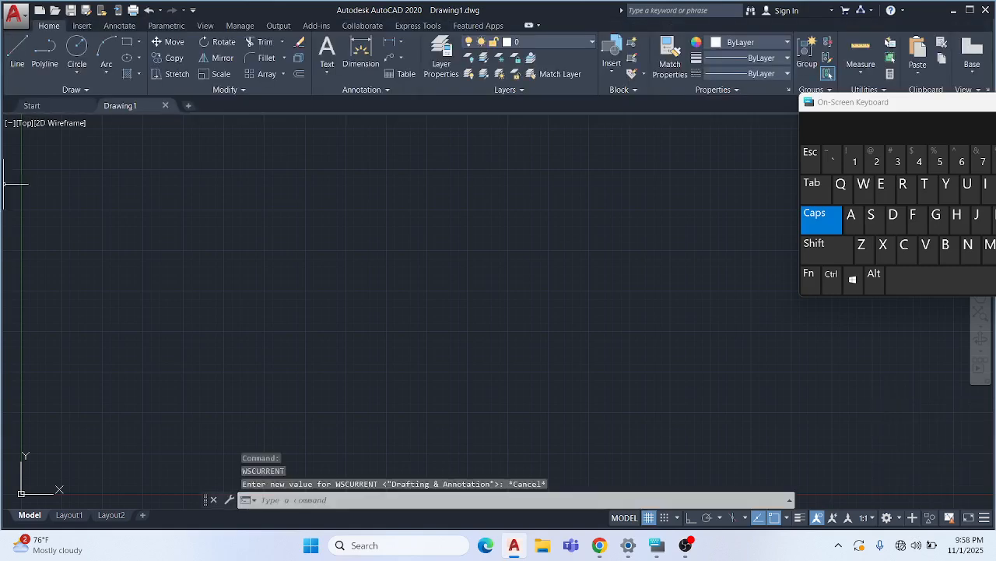
Start a helix centred in the upper part of the drawing, with a base radius of 10 and a top radius of 10
click(68, 91)
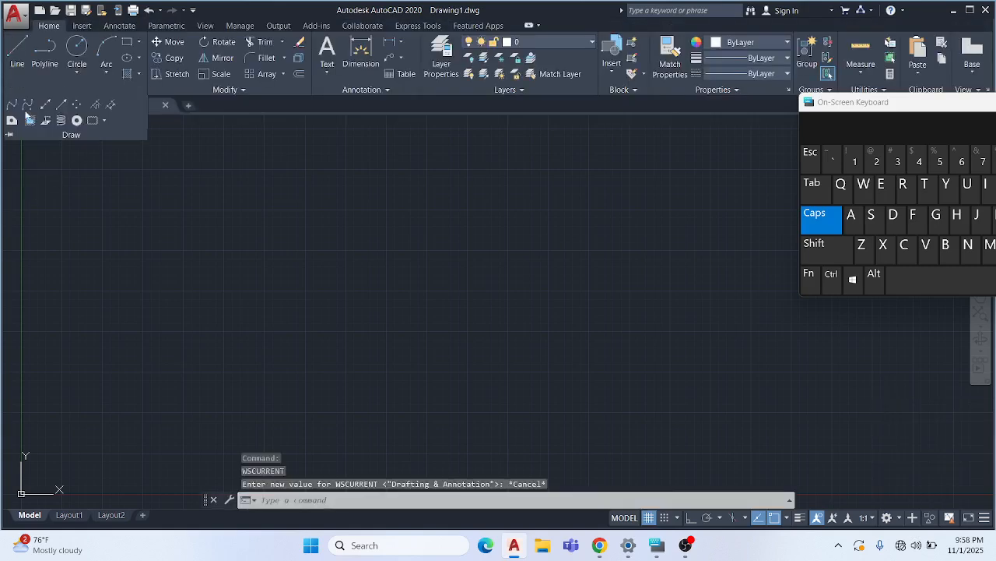
click(60, 120)
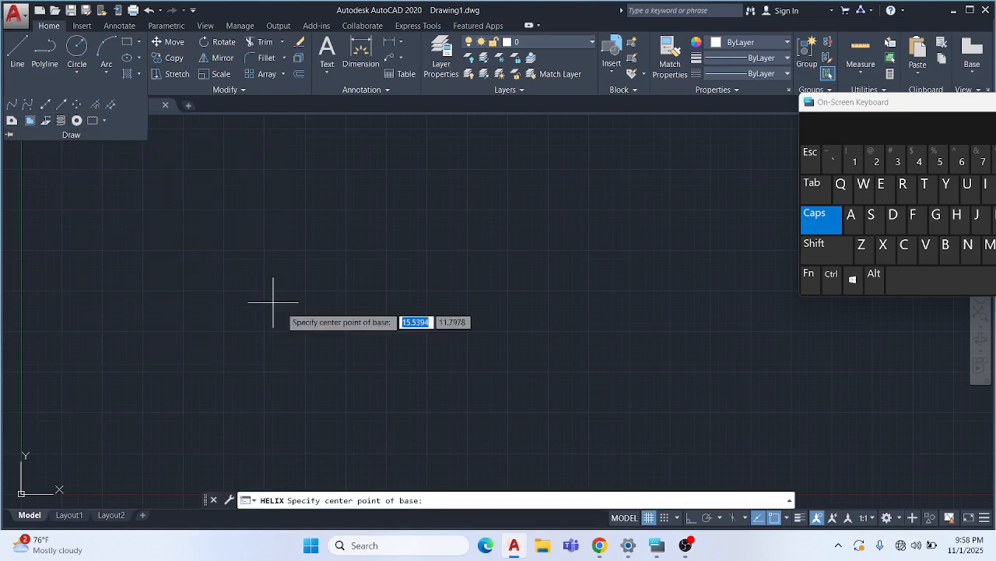
click(376, 240)
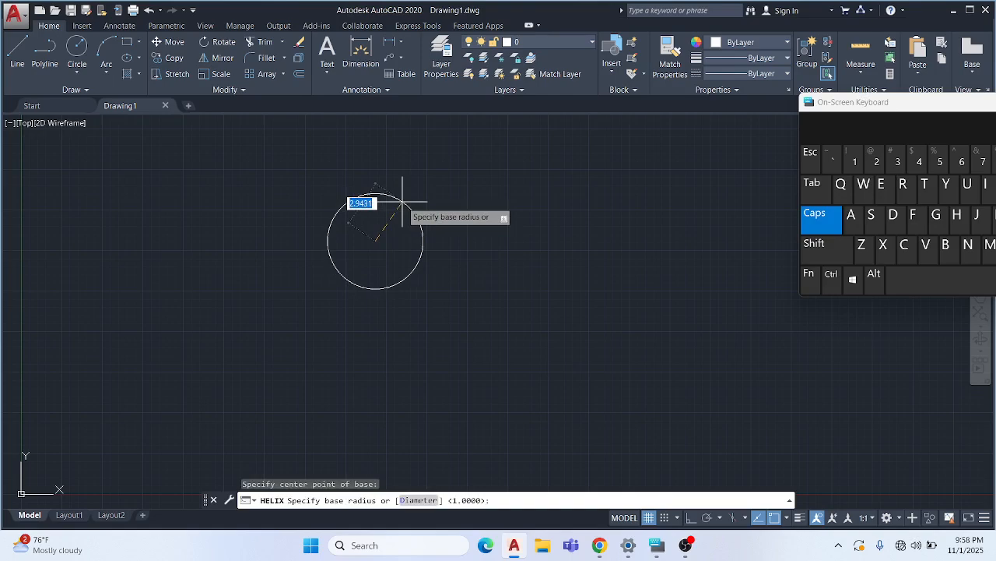
text(10)
key(Return)
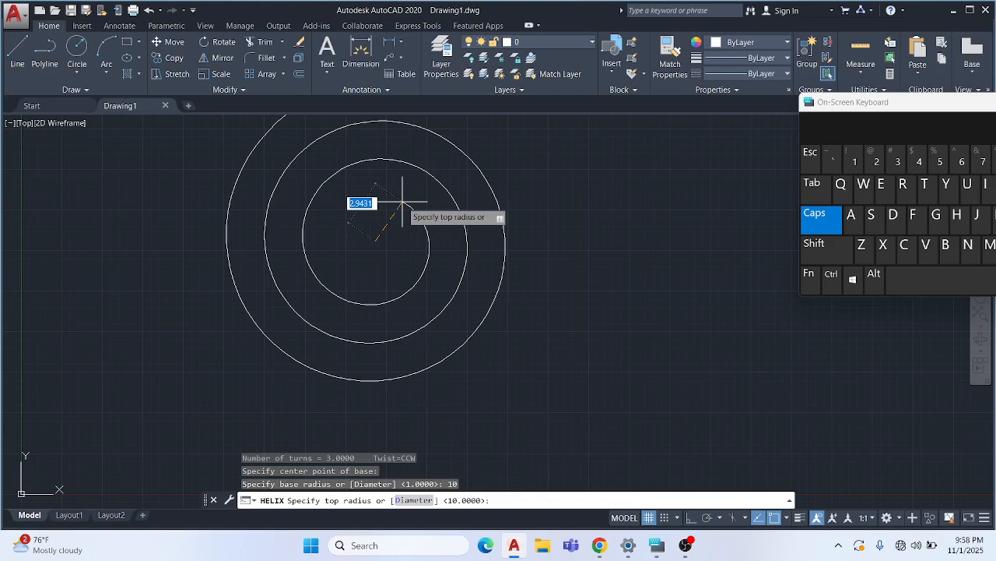
text(10)
key(Return)
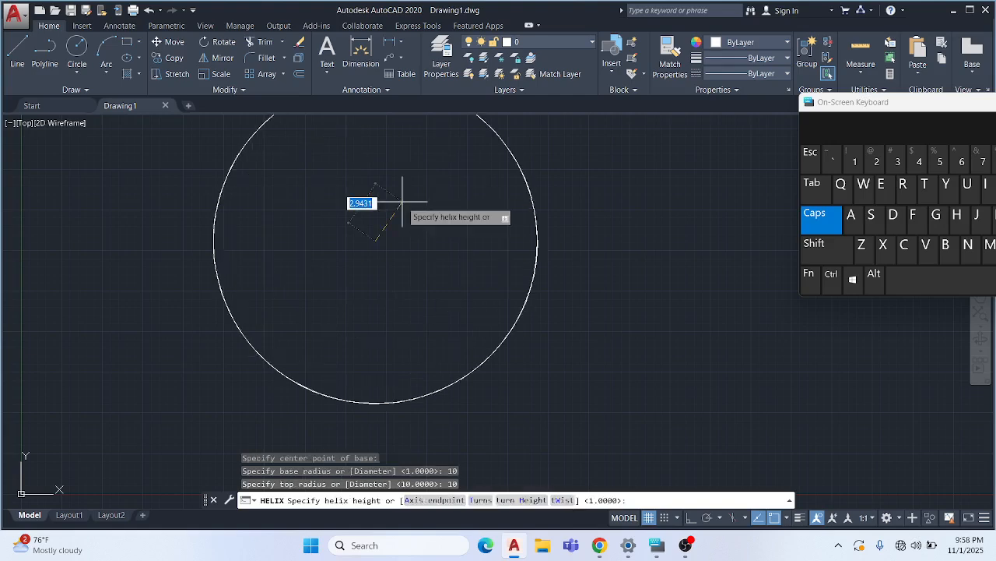
Give the helix 10 turns and a height of 15 to complete it
middle_drag(409, 204, 404, 225)
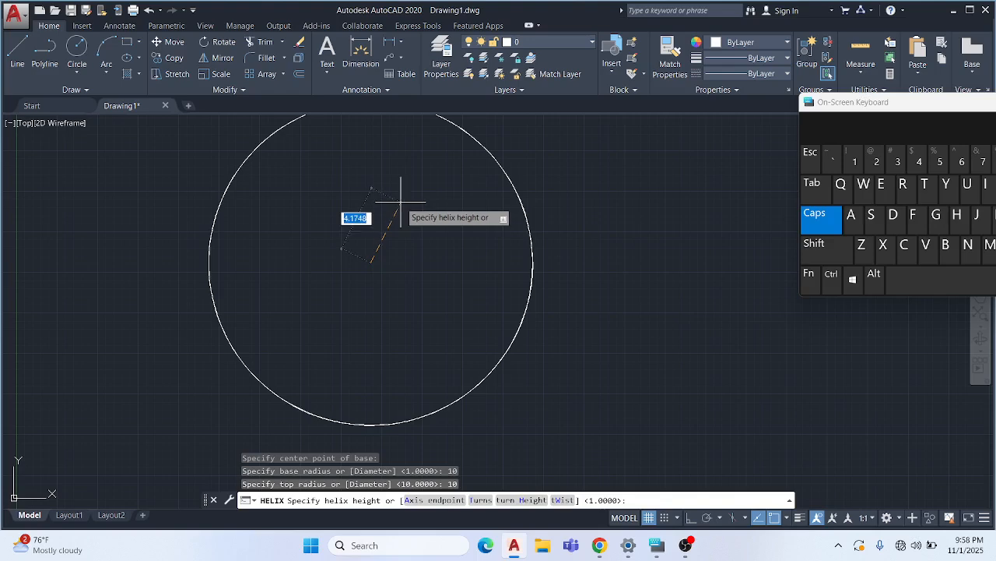
click(480, 500)
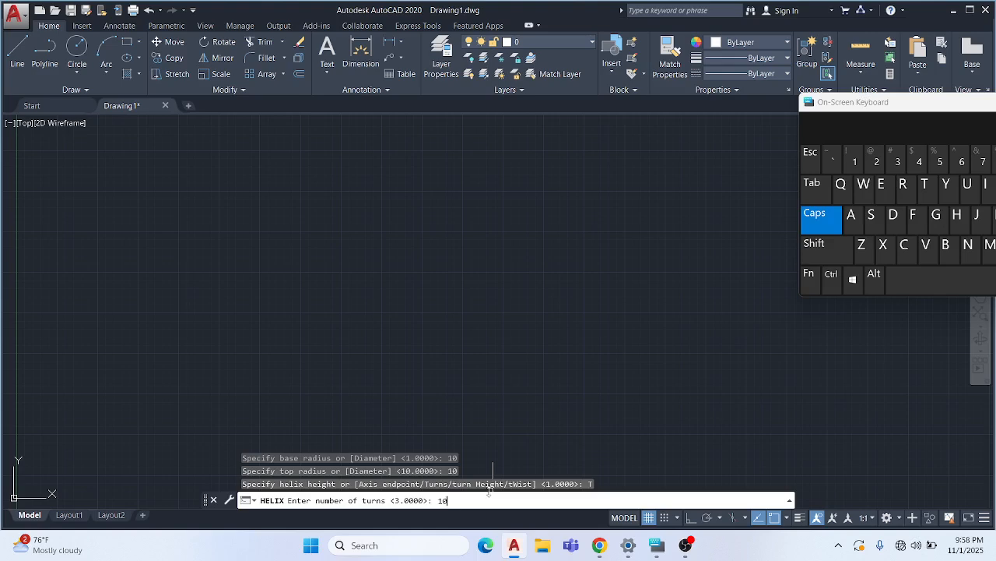
key(Return)
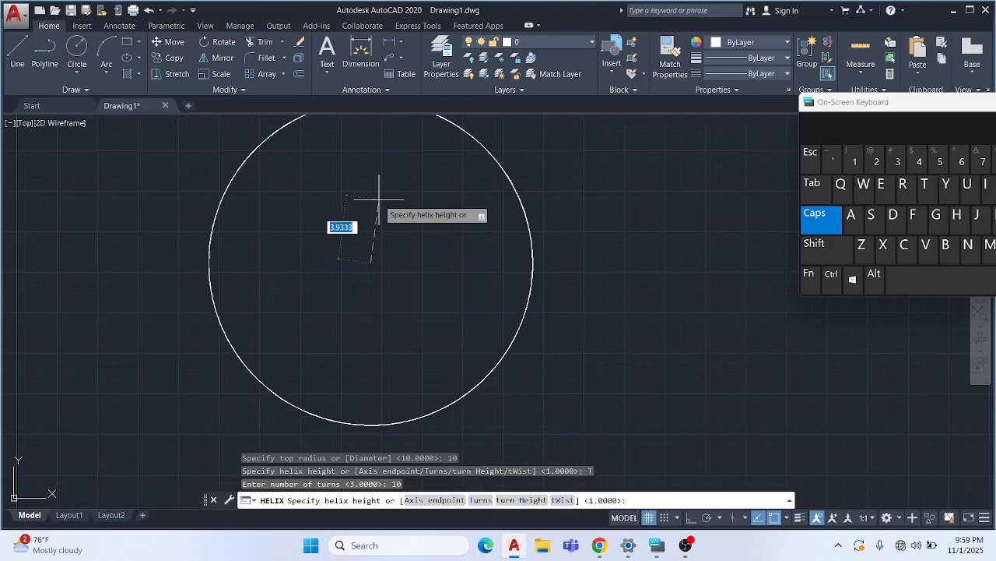
text(15)
key(Return)
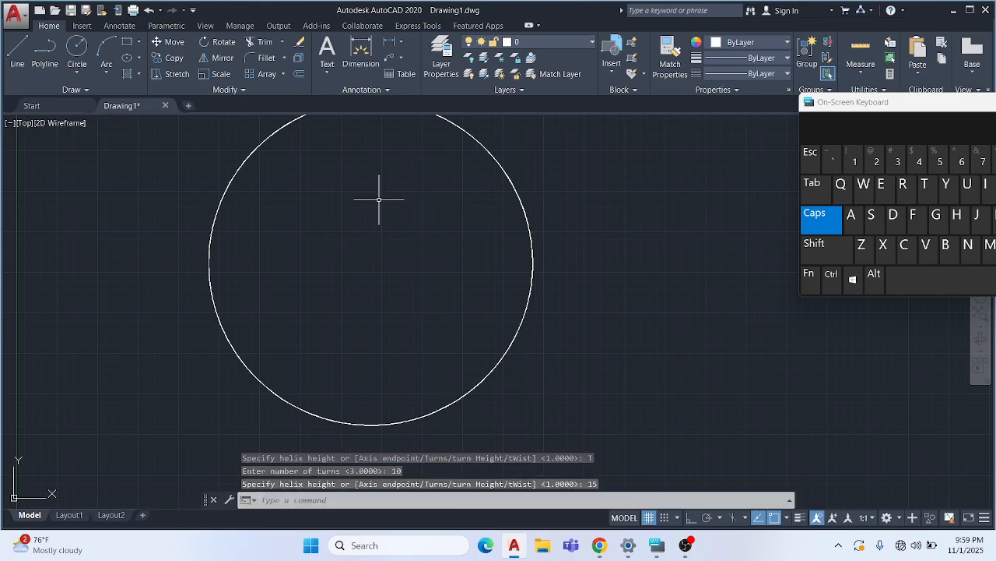
Move the helix about 30 units diagonally up and right, away from the origin
scroll(379, 200, down, 4)
scroll(443, 201, down, 1)
click(438, 195)
click(395, 228)
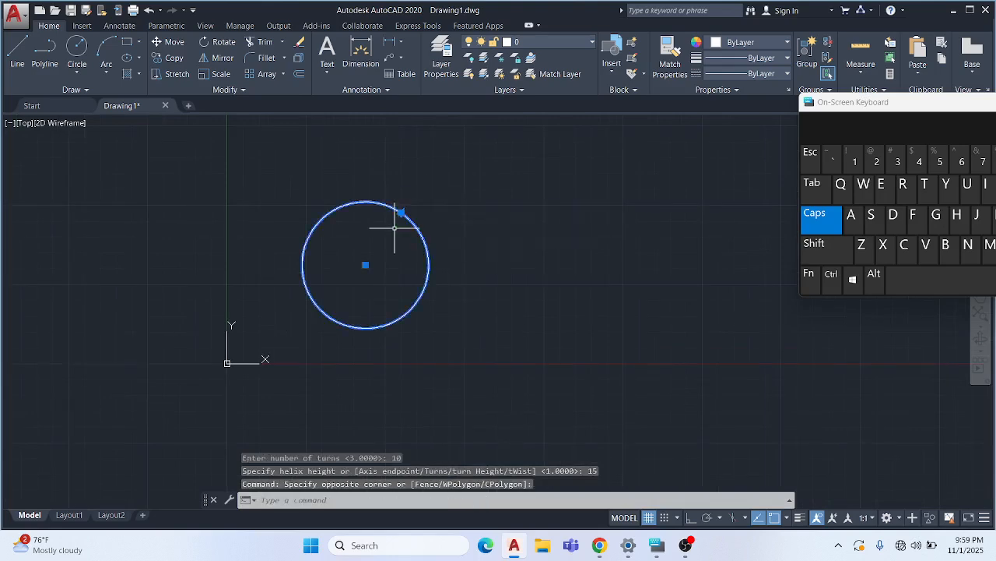
click(170, 42)
click(374, 228)
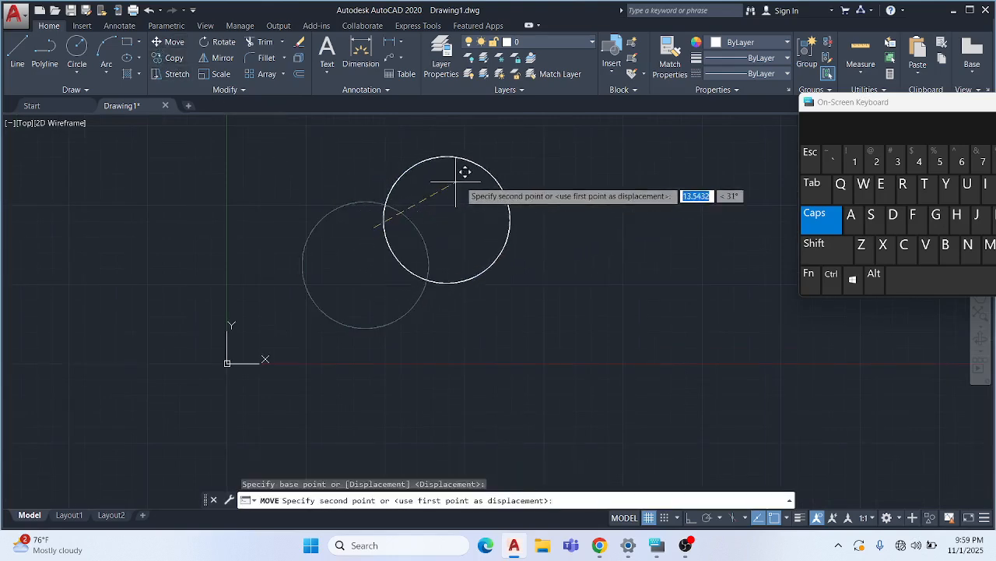
middle_drag(465, 172, 342, 267)
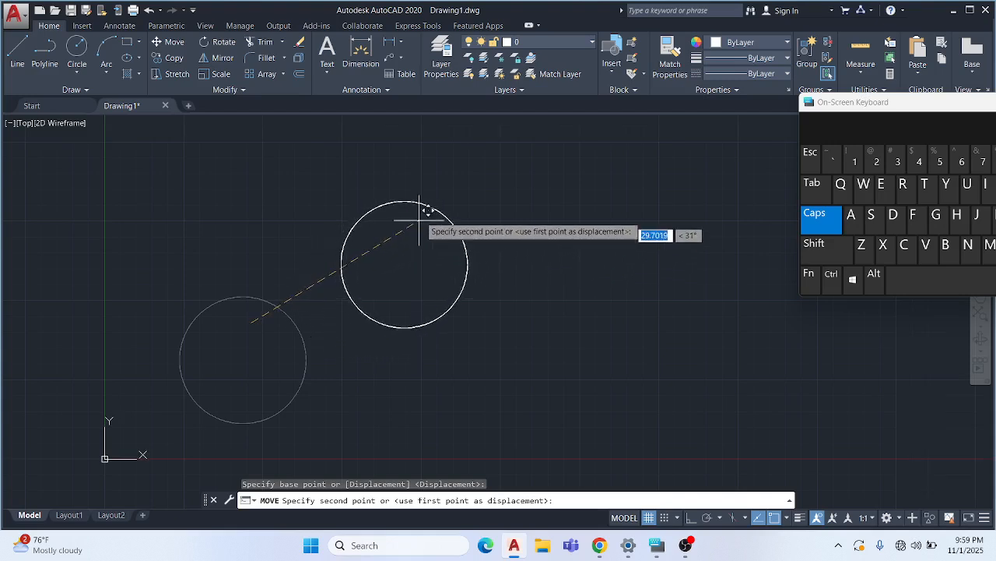
click(421, 206)
Move the helix about 34 units farther from the origin at an angle of about 55°
middle_drag(476, 211, 394, 260)
scroll(393, 260, down, 4)
click(434, 216)
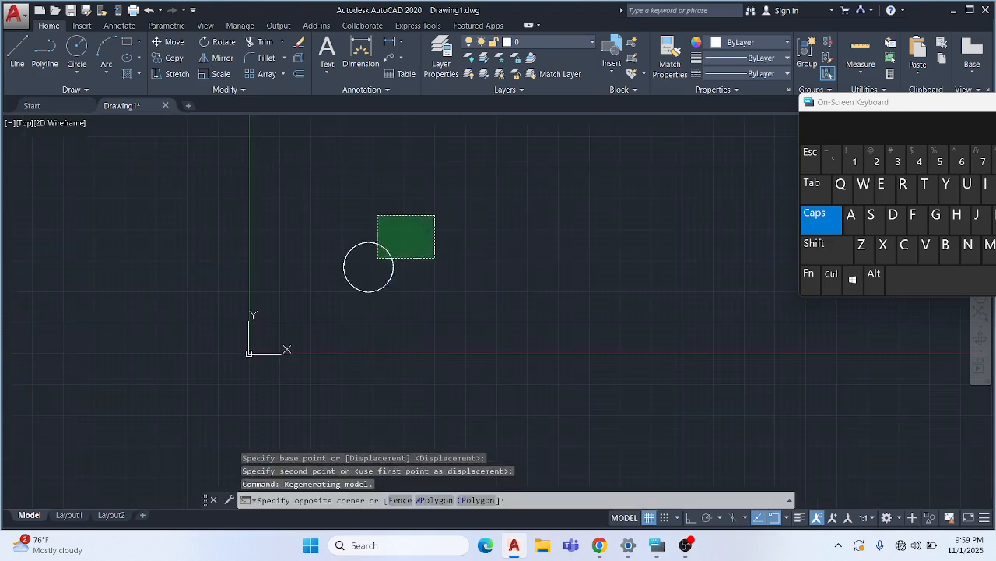
click(377, 258)
click(164, 42)
click(440, 284)
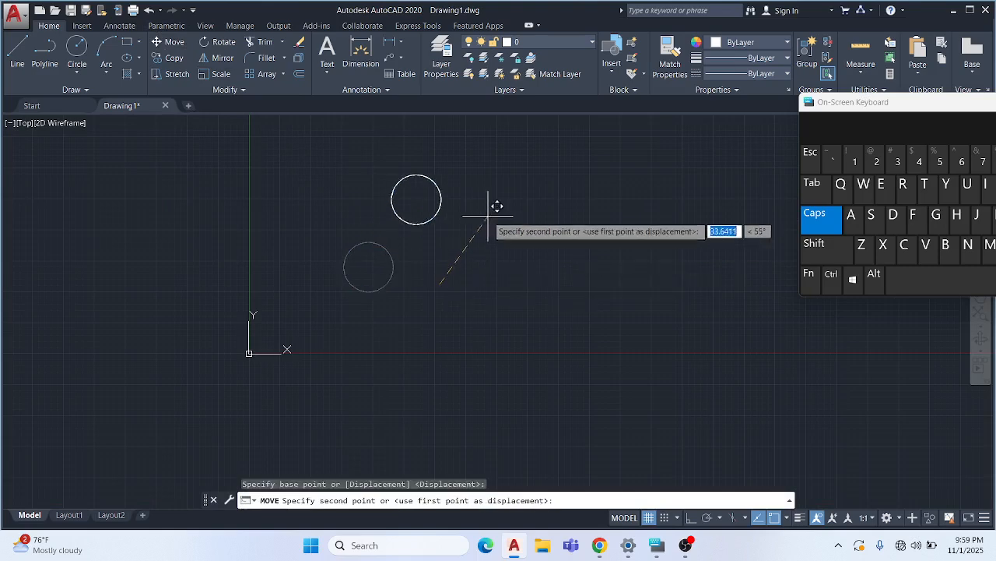
click(488, 218)
middle_drag(470, 197, 407, 258)
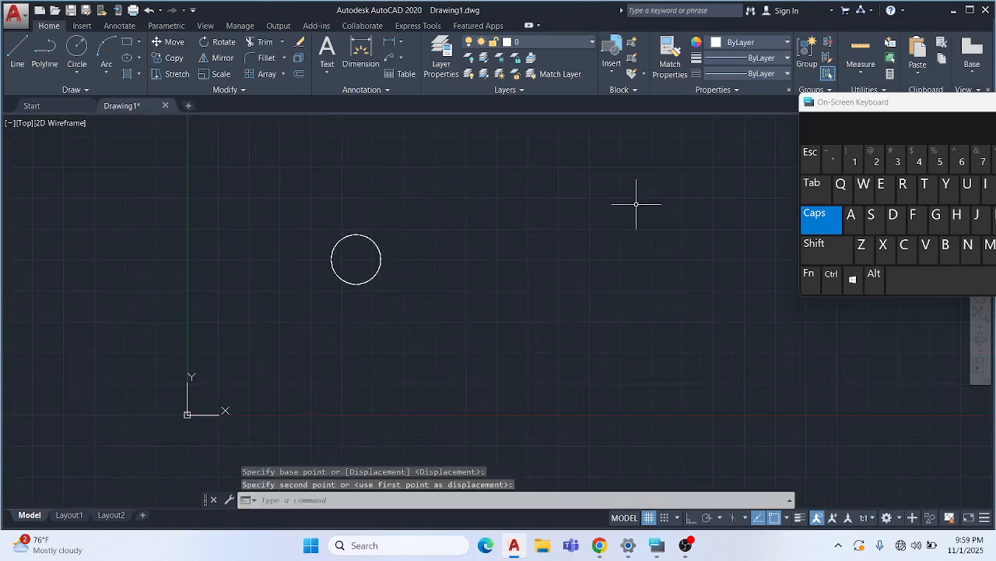
Switch the workspace to 3D Modeling and move the on-screen keyboard clear of the ViewCube and the Orbit tool
drag(843, 105, 847, 140)
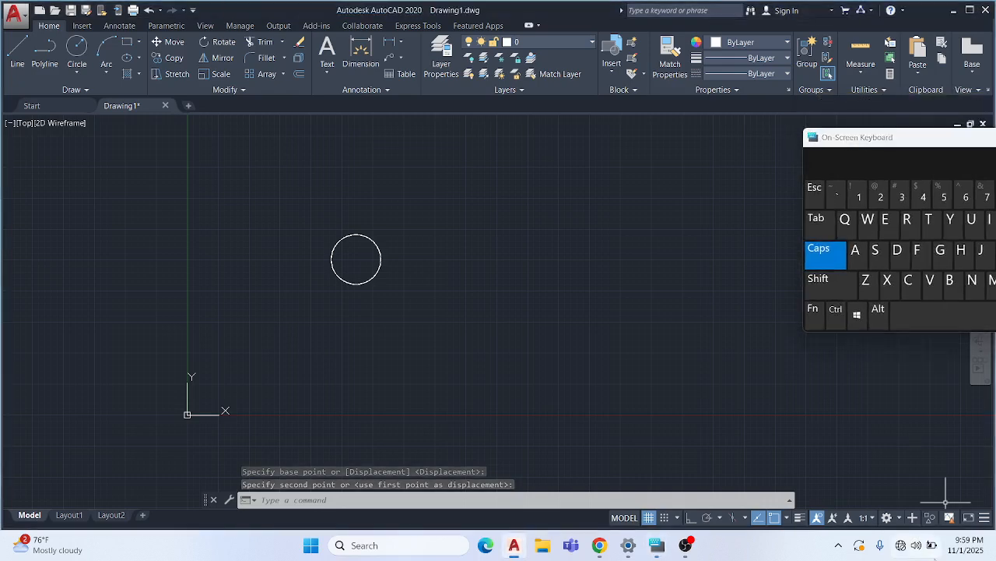
click(900, 518)
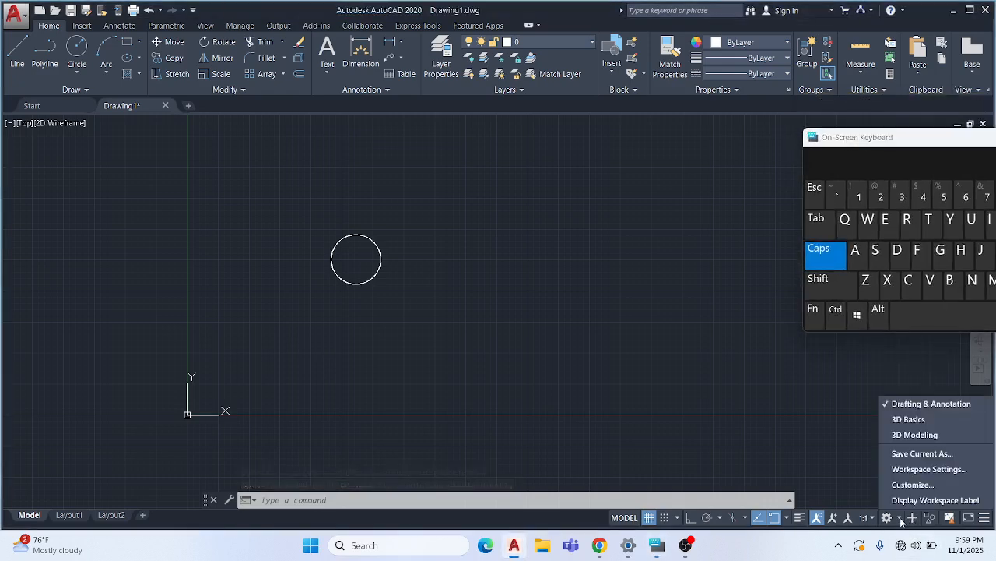
click(910, 434)
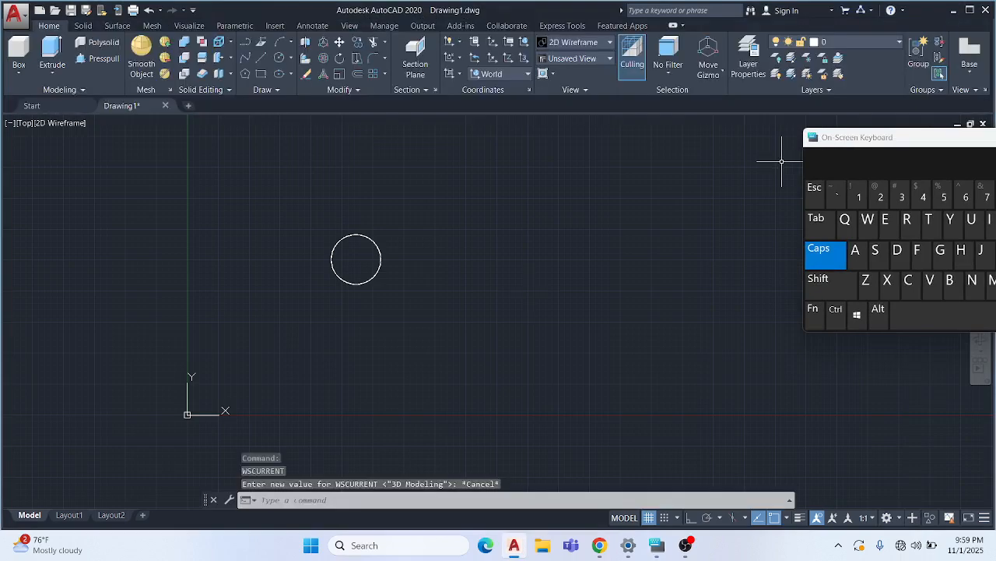
drag(851, 139, 912, 267)
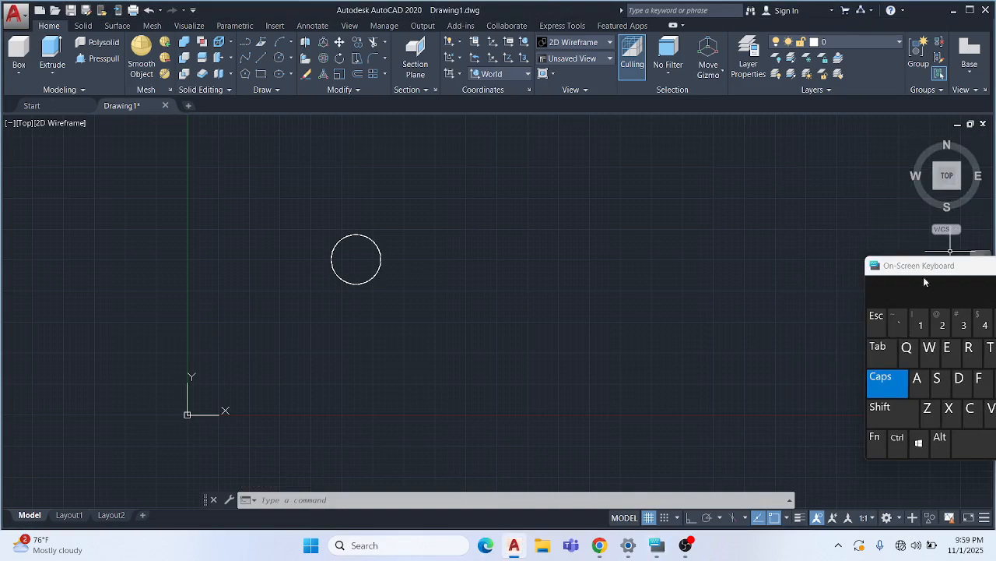
drag(927, 272, 937, 399)
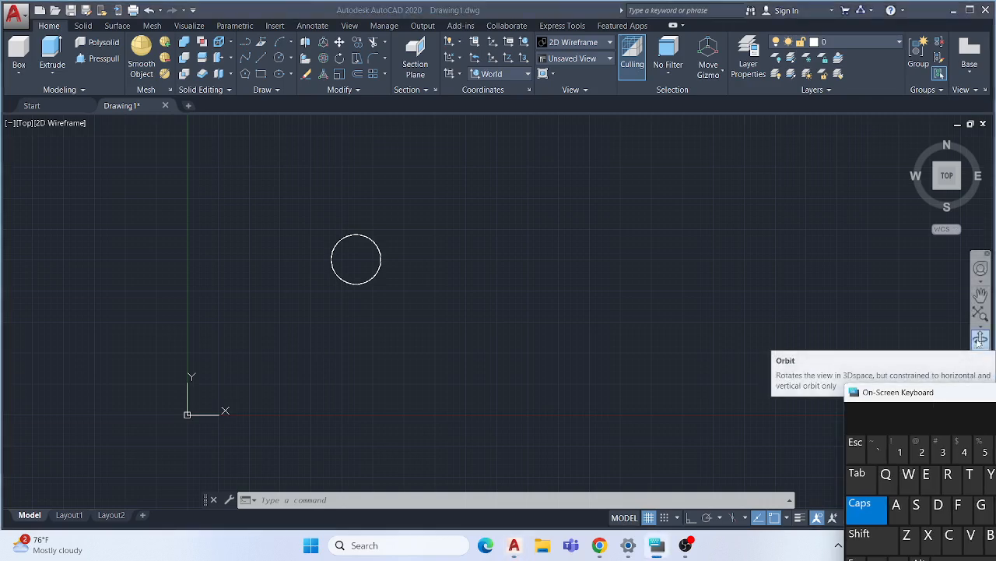
drag(472, 271, 478, 220)
click(374, 277)
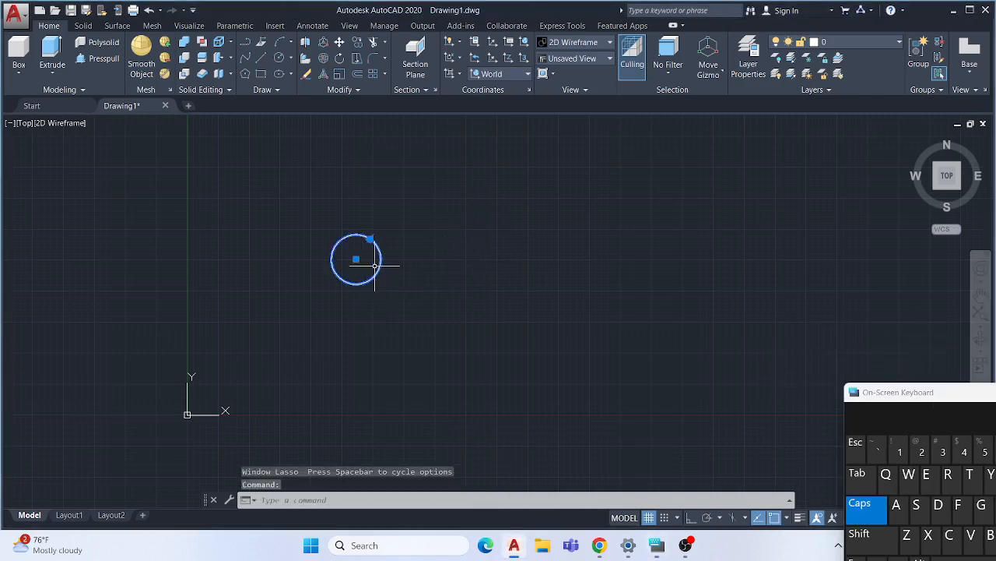
click(856, 441)
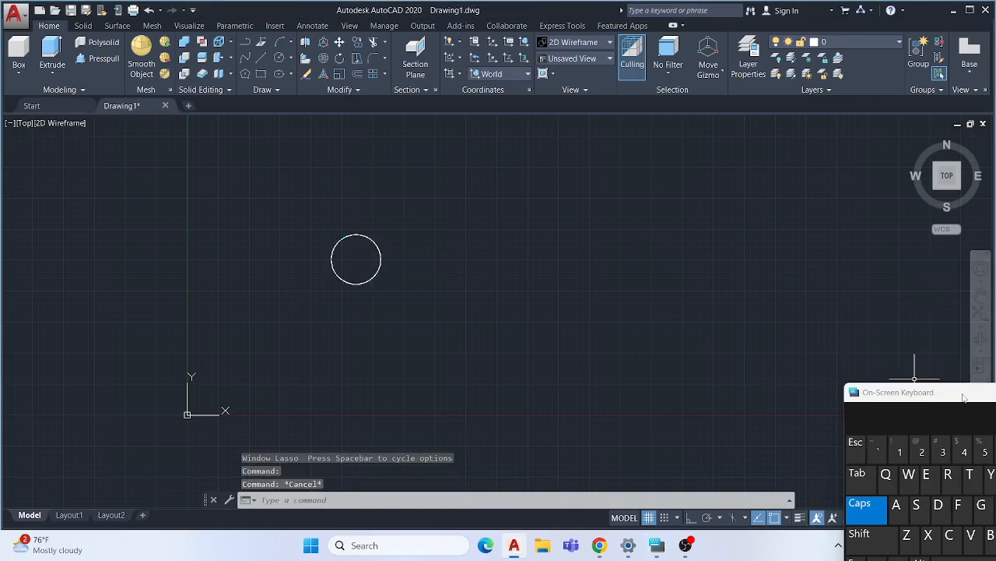
Set the model view to Left so the helix is seen from the side
click(946, 179)
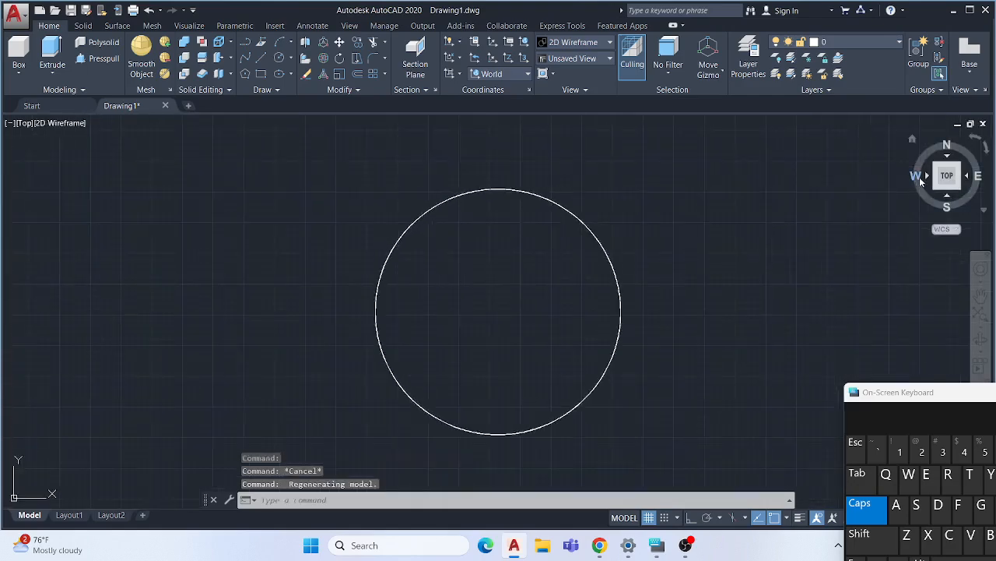
click(926, 176)
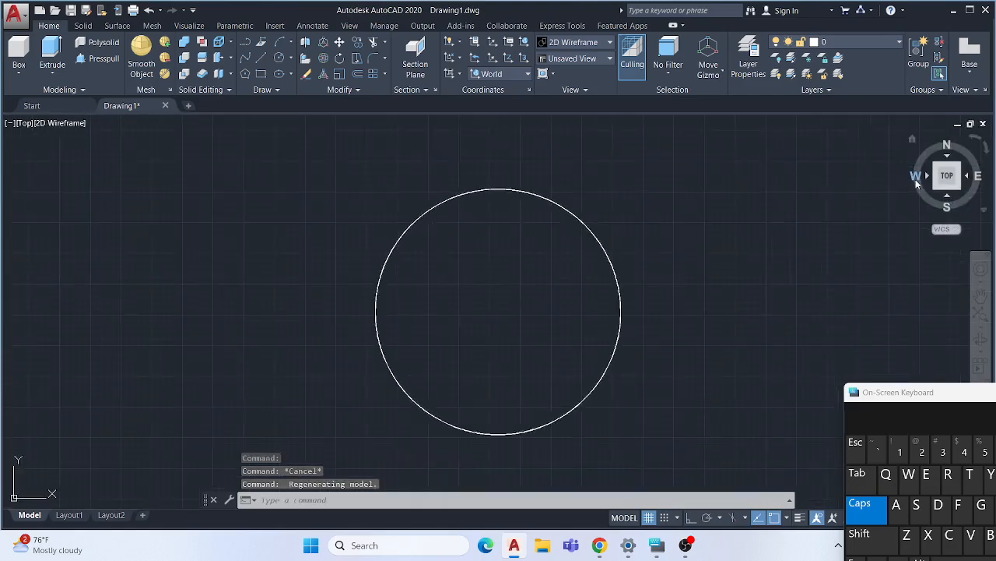
scroll(499, 249, down, 3)
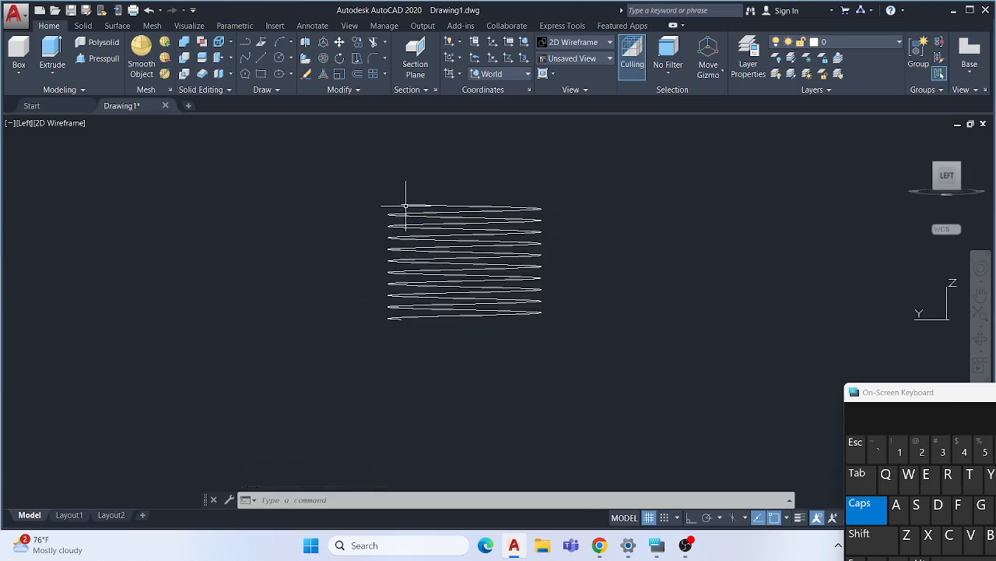
scroll(405, 203, up, 2)
scroll(437, 208, down, 2)
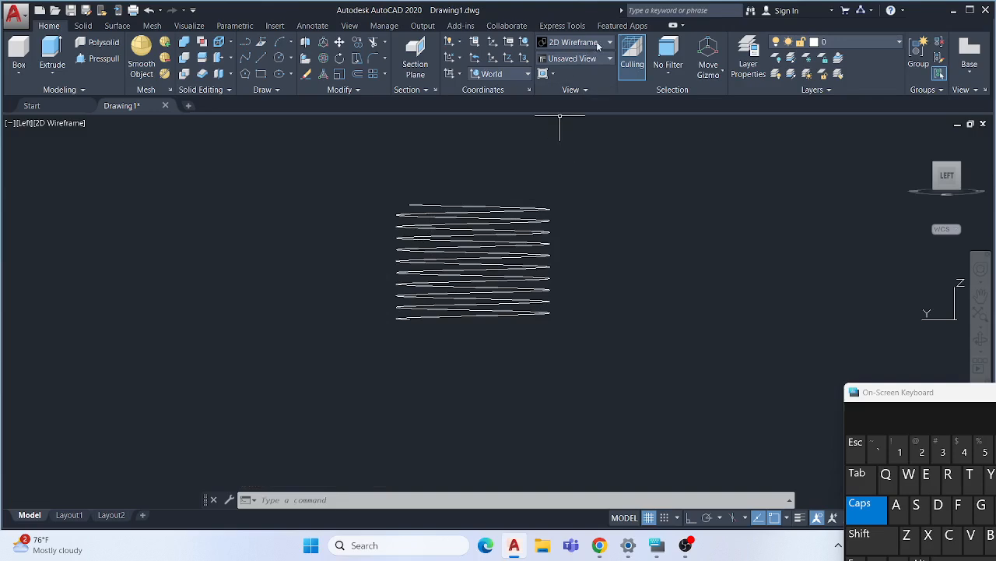
Apply the Realistic visual style to the side view of the helix
click(609, 43)
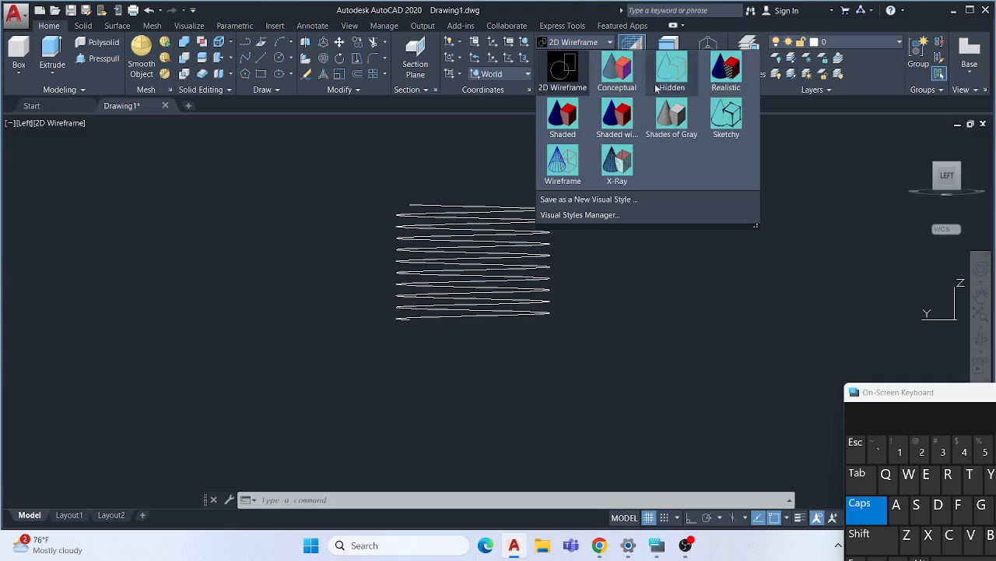
click(725, 78)
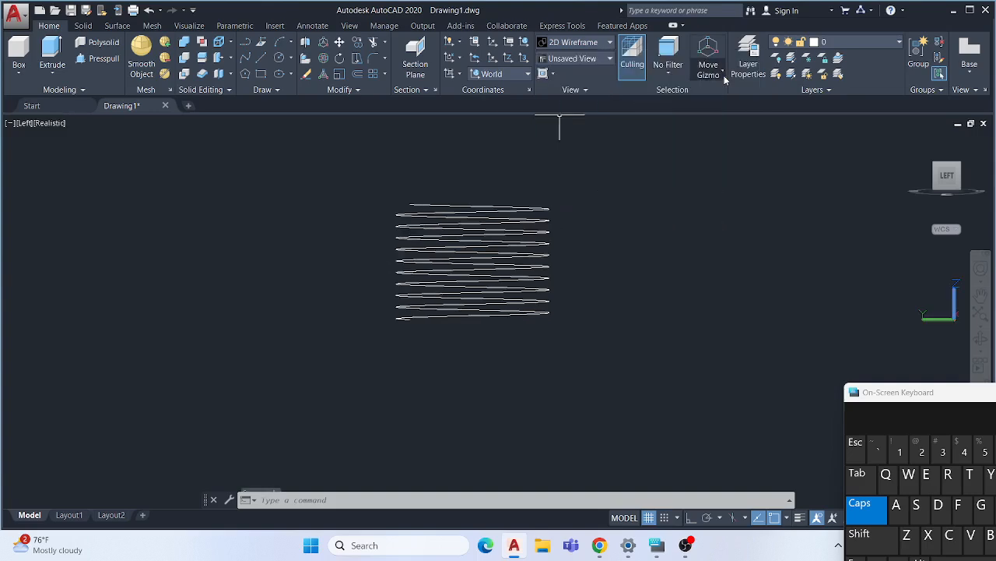
scroll(463, 206, up, 3)
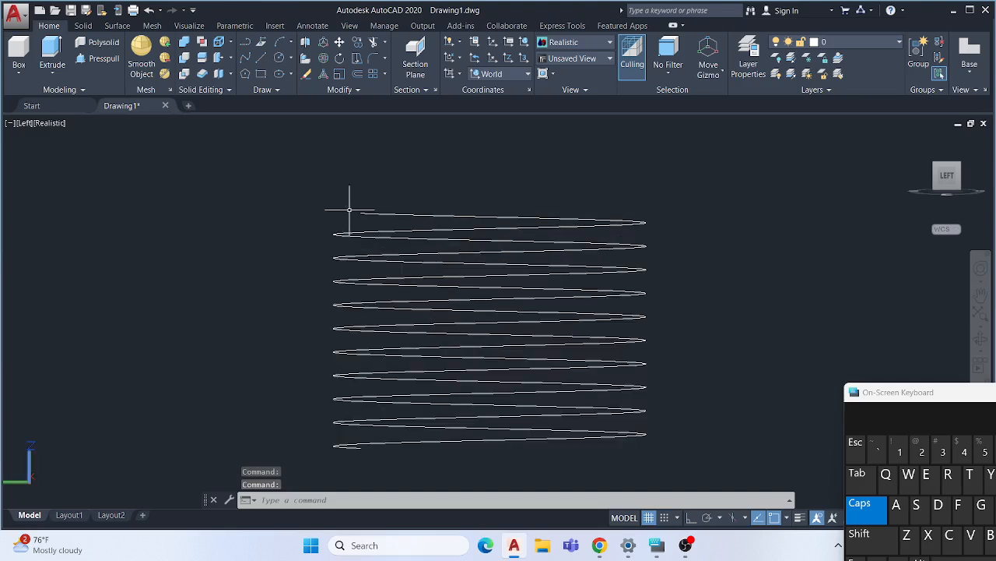
middle_drag(436, 288, 438, 244)
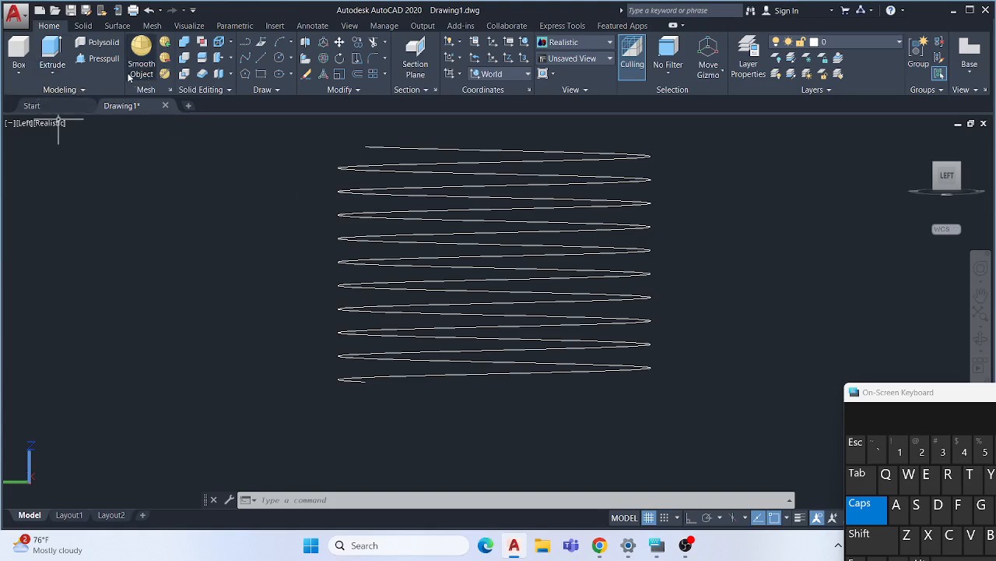
Draw a circle of radius 0.5 in the empty space beside the upper end of the helix
click(279, 62)
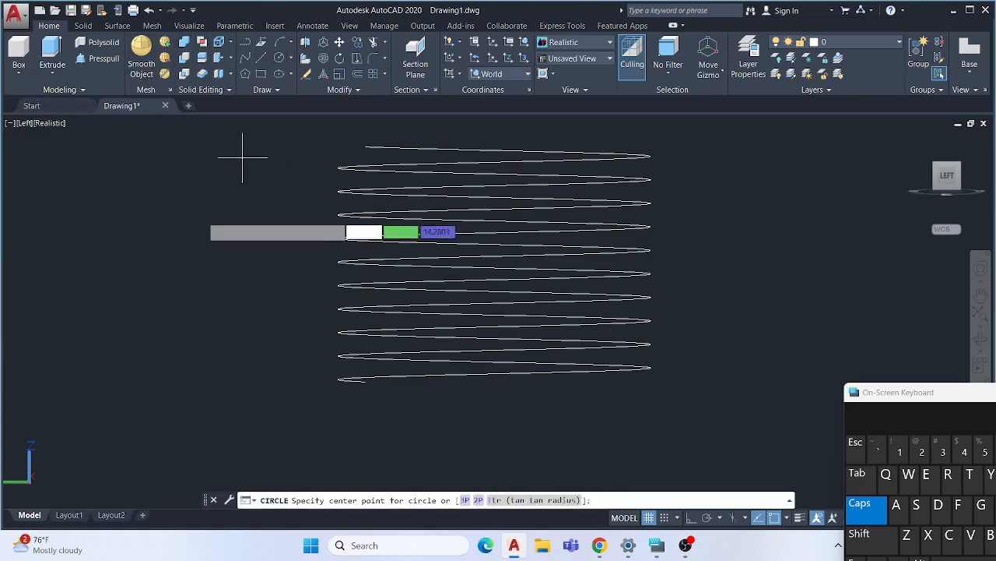
click(162, 163)
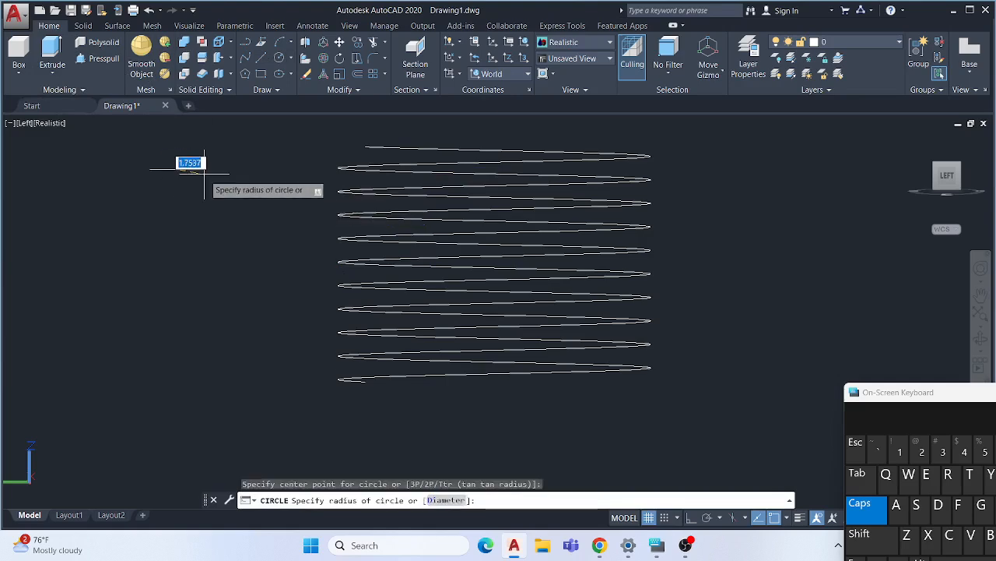
text(5)
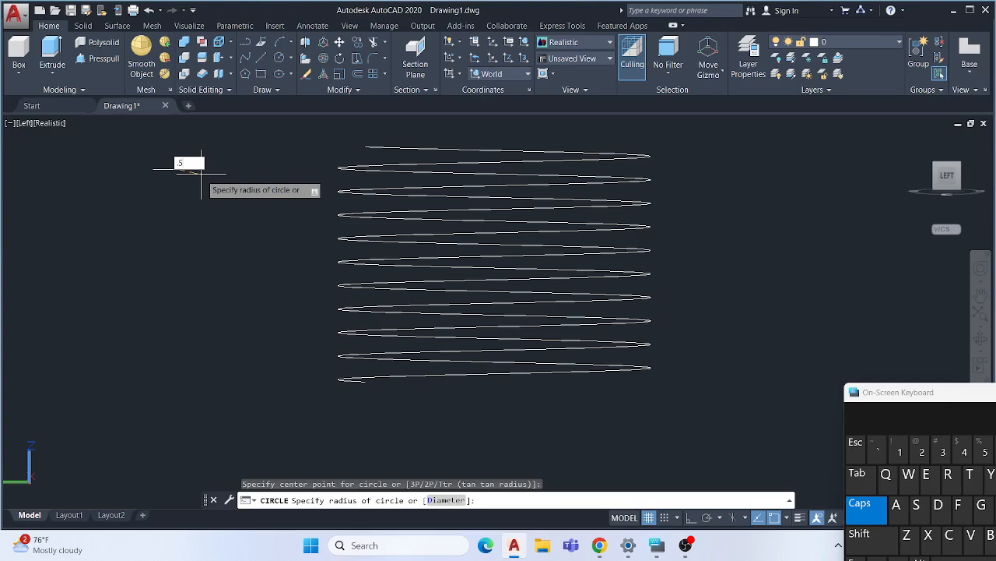
key(Return)
scroll(170, 180, up, 3)
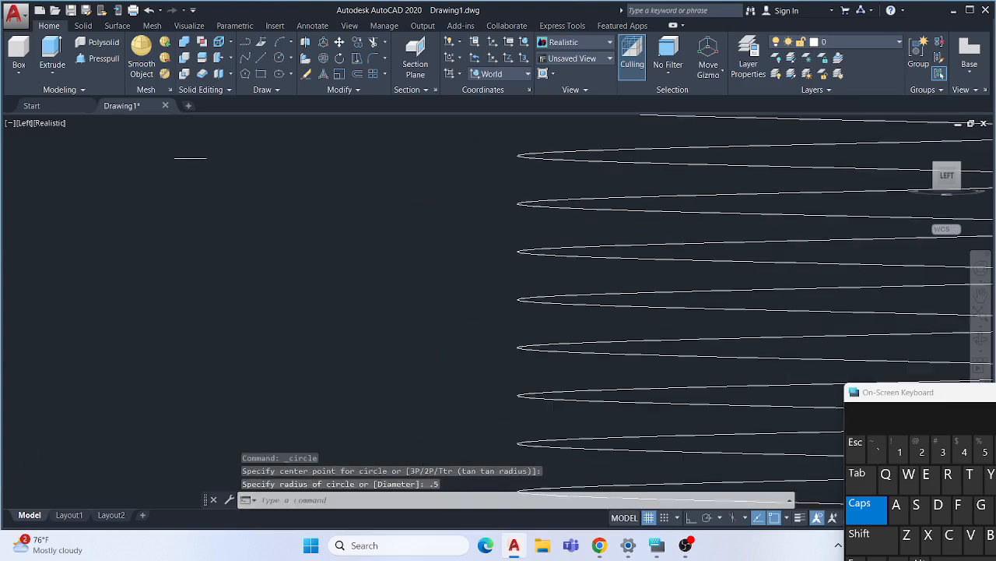
middle_drag(175, 162, 163, 196)
scroll(261, 195, down, 2)
mouse_move(253, 199)
middle_down()
mouse_move(160, 231)
mouse_move(161, 253)
middle_up()
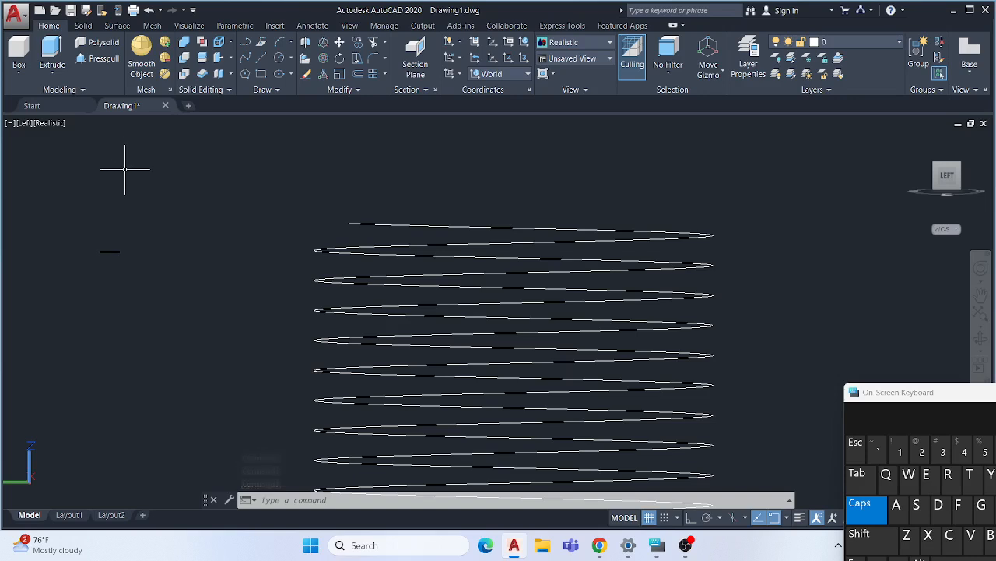
Sweep the small circle along the helix to form a solid coil spring
text(SW)
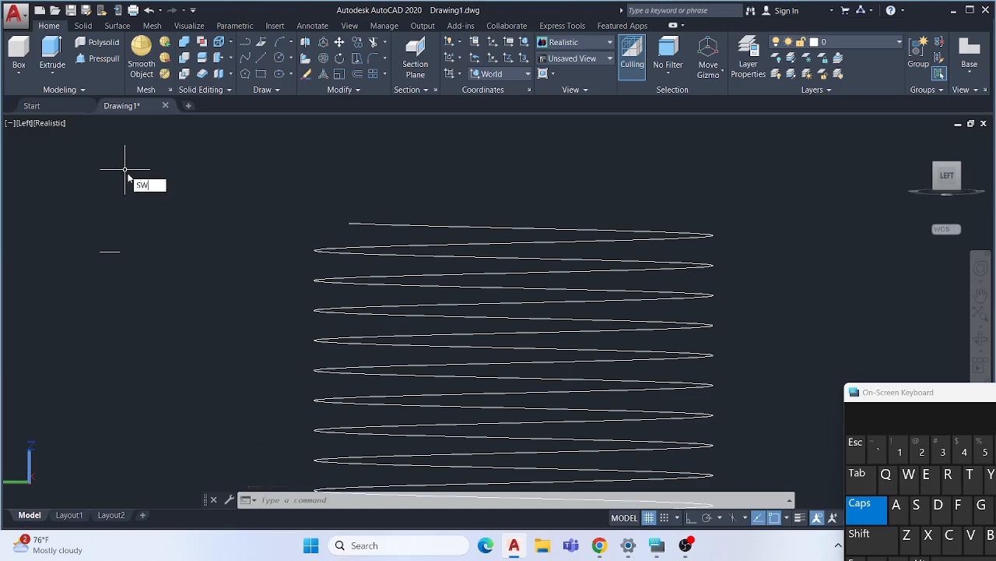
text(EEP)
click(173, 198)
click(104, 252)
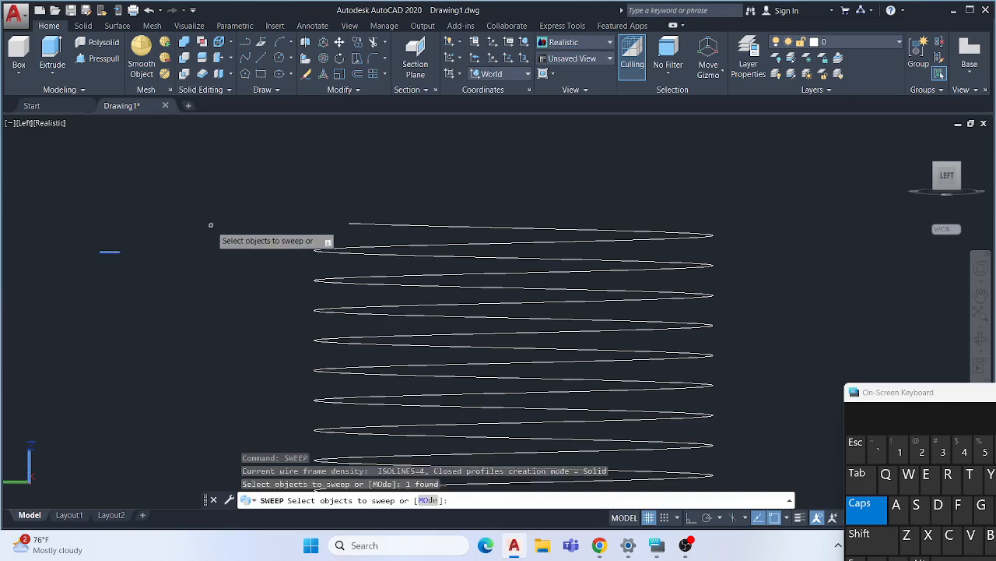
key(Return)
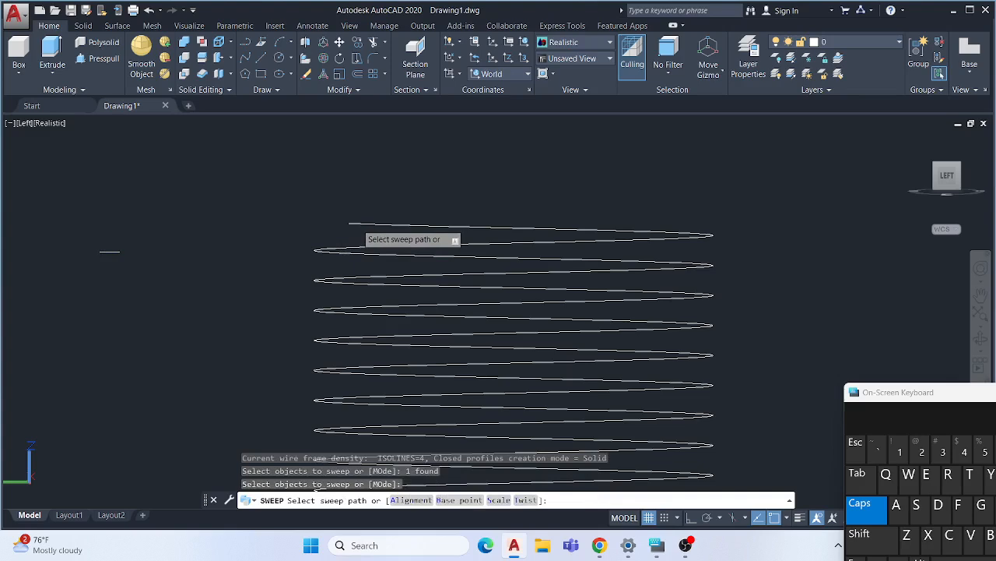
click(354, 230)
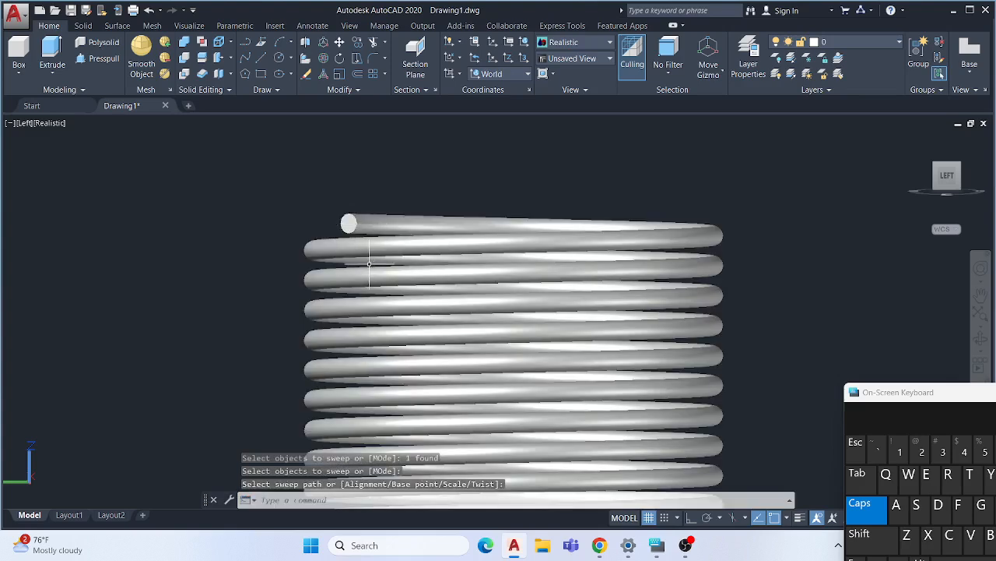
Display the swept spring in the 2D Wireframe visual style and inspect both ends of the coil
scroll(284, 174, down, 3)
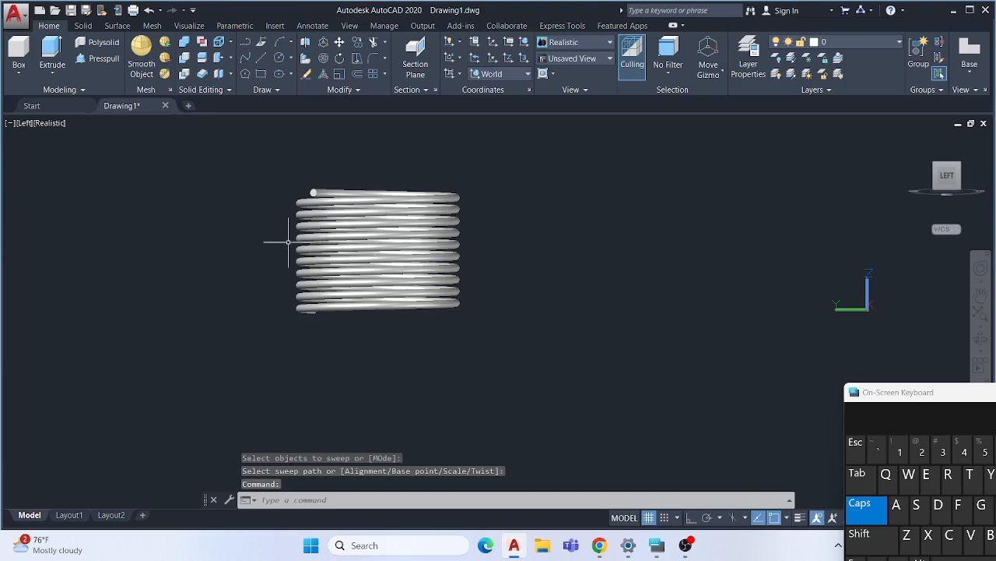
scroll(298, 196, up, 2)
scroll(299, 197, up, 5)
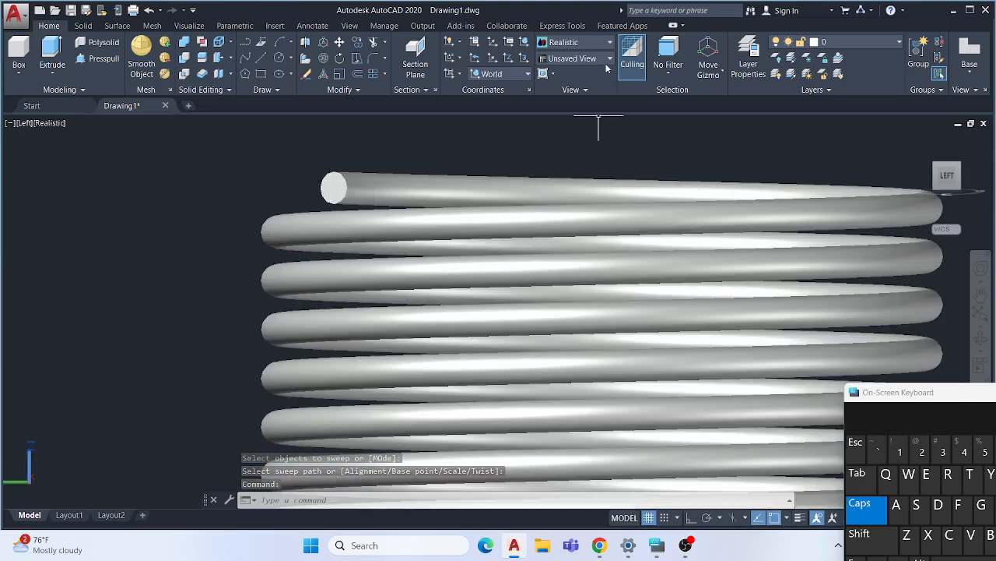
scroll(363, 316, down, 4)
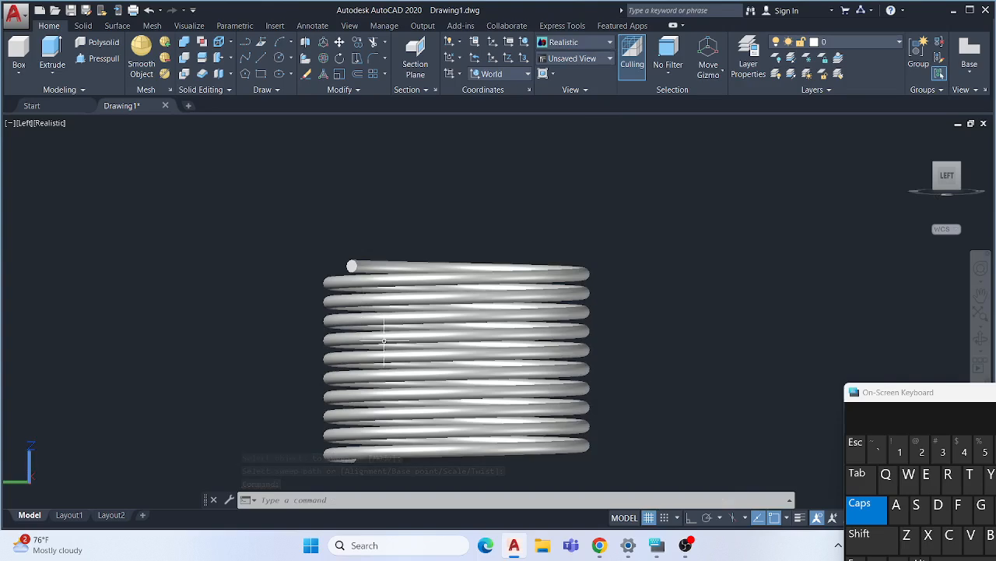
click(609, 43)
click(562, 72)
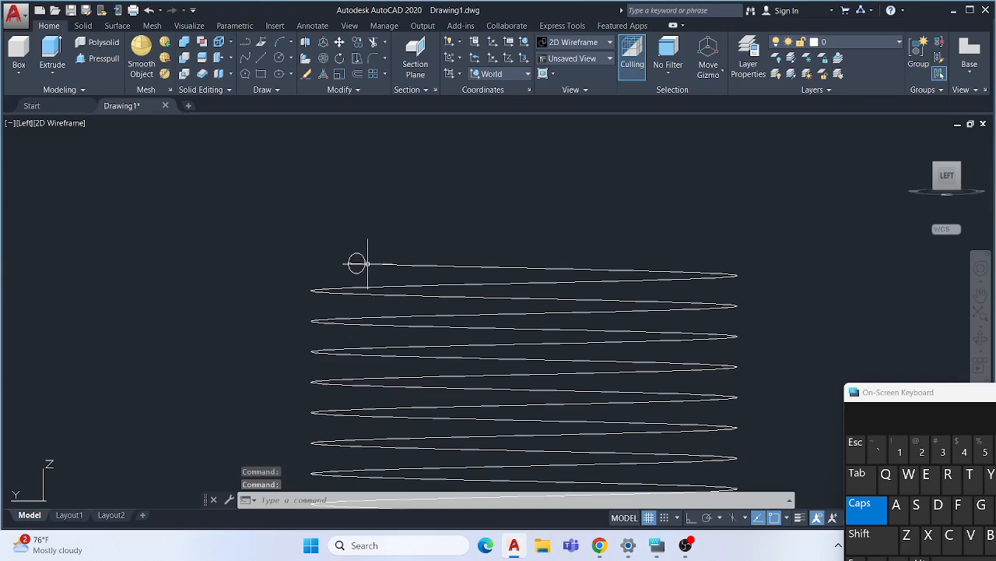
middle_drag(356, 263, 350, 193)
middle_drag(349, 317, 344, 229)
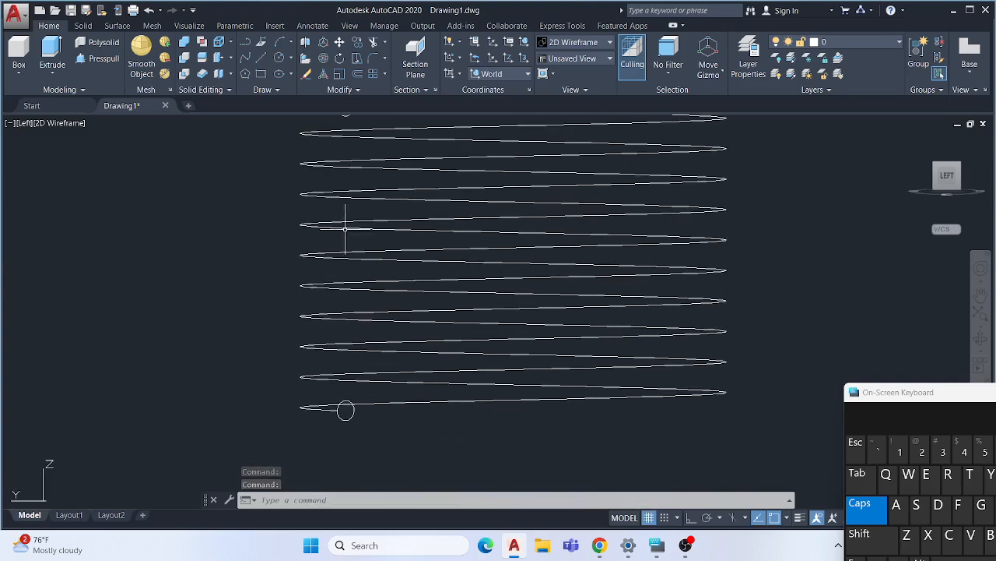
middle_drag(329, 270, 320, 372)
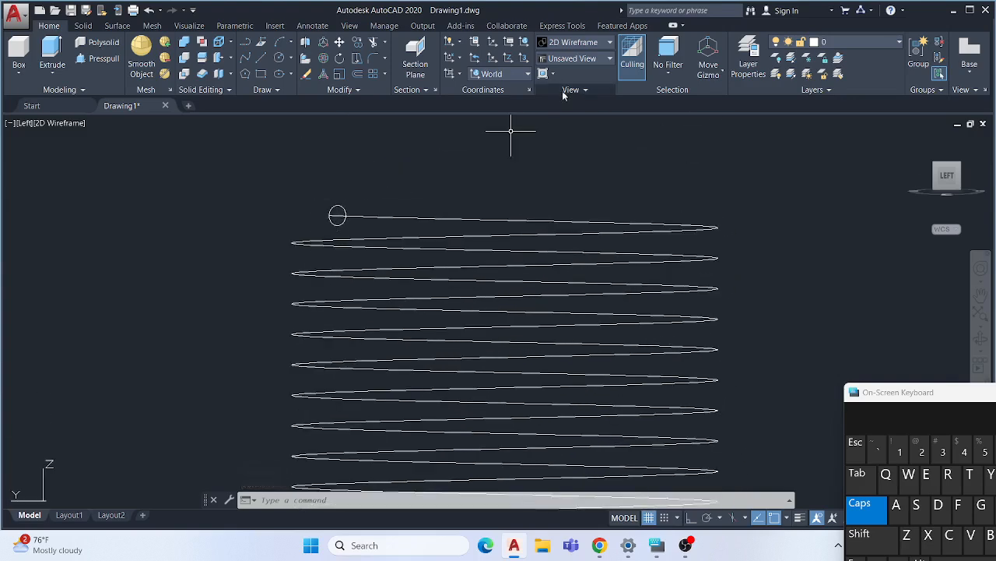
Preview the spring in the Conceptual visual style, then return it to the Realistic style
click(608, 43)
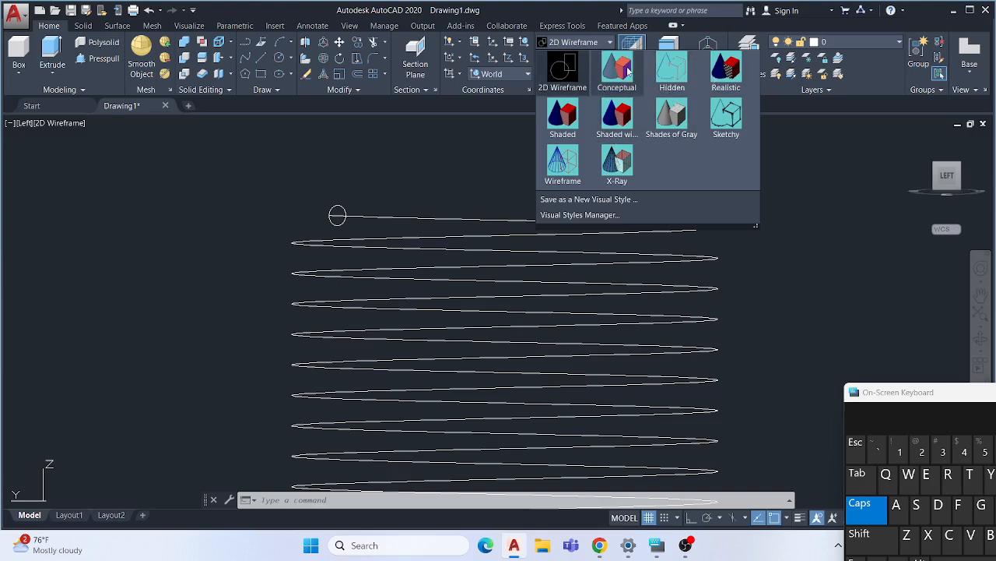
click(616, 72)
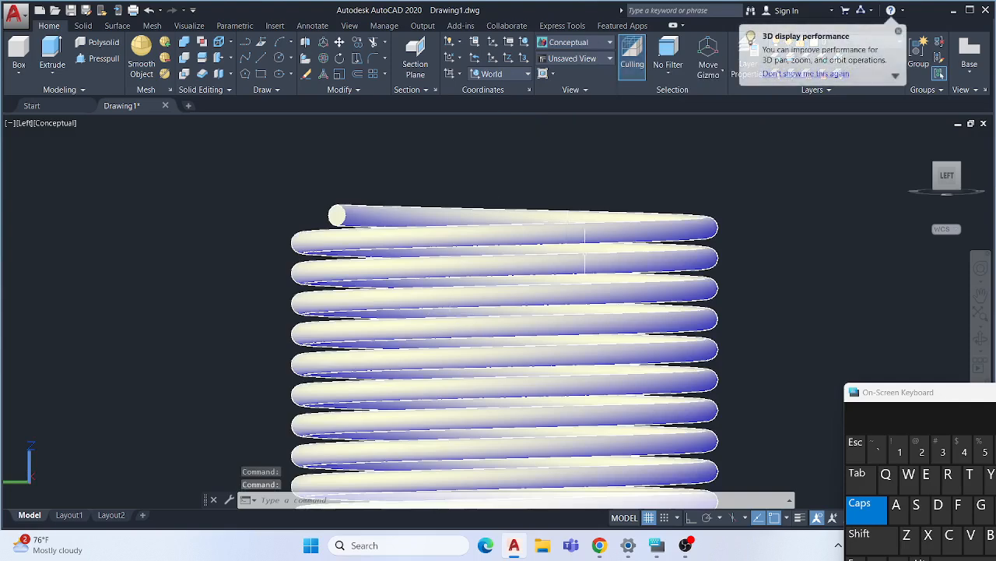
middle_drag(584, 251, 572, 160)
scroll(426, 255, down, 2)
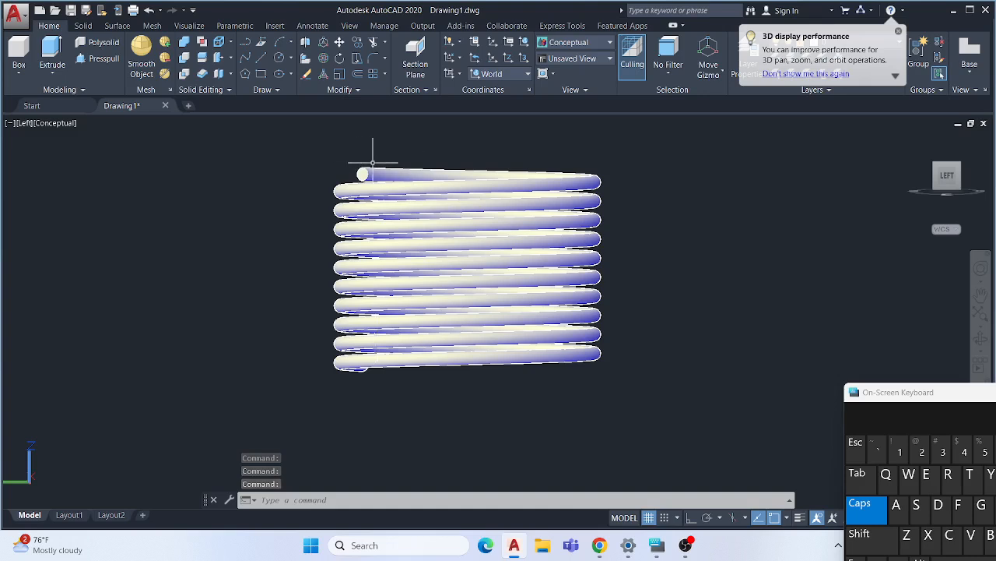
click(597, 45)
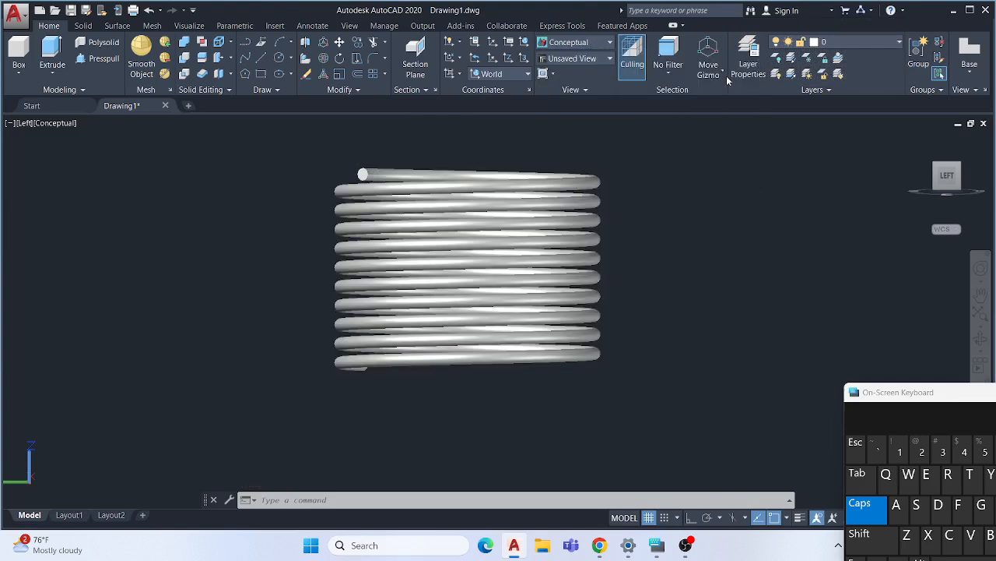
click(713, 75)
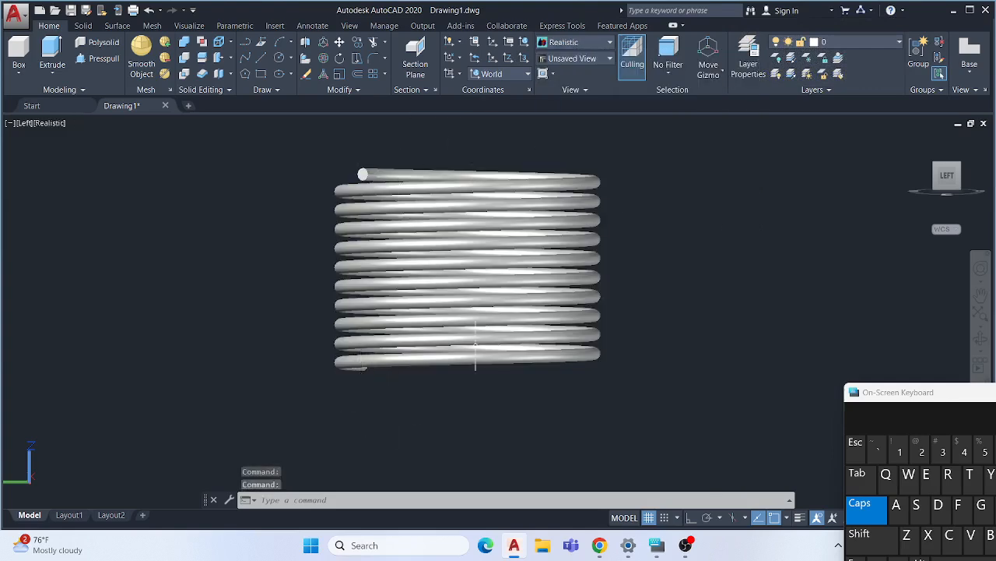
Inspect the spring from the Back, Right, Top and Front views, finishing in the Right view
click(933, 181)
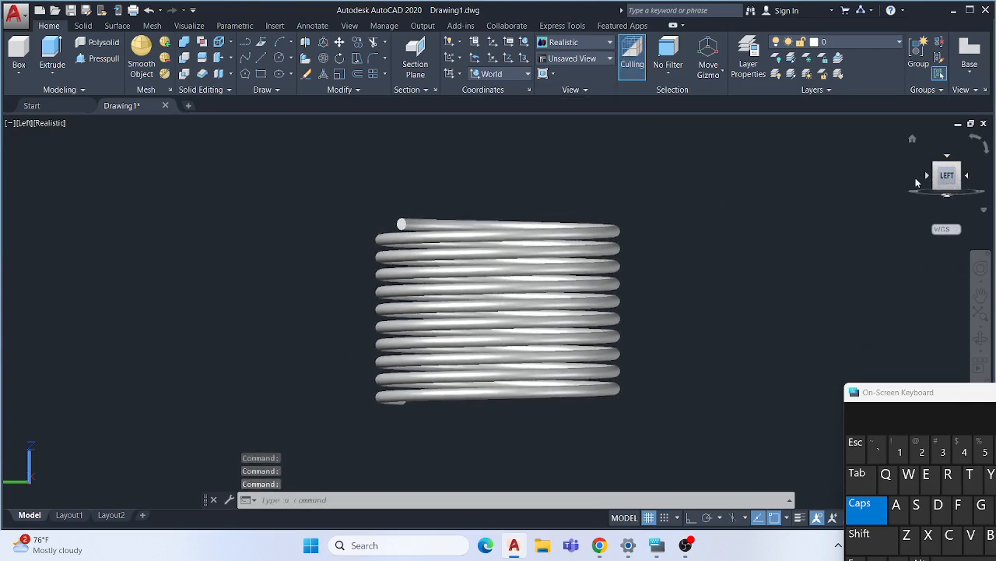
click(928, 176)
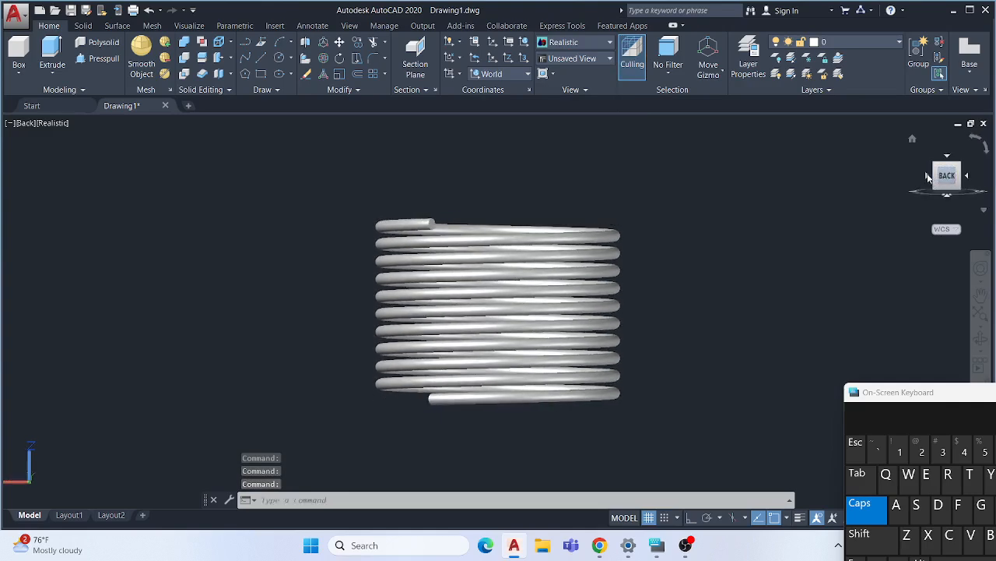
click(928, 176)
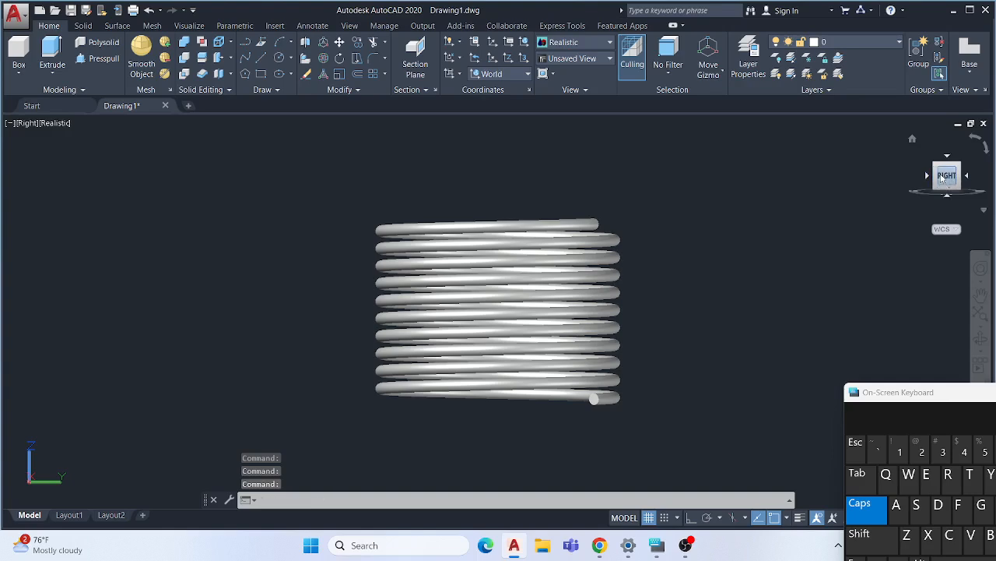
click(951, 158)
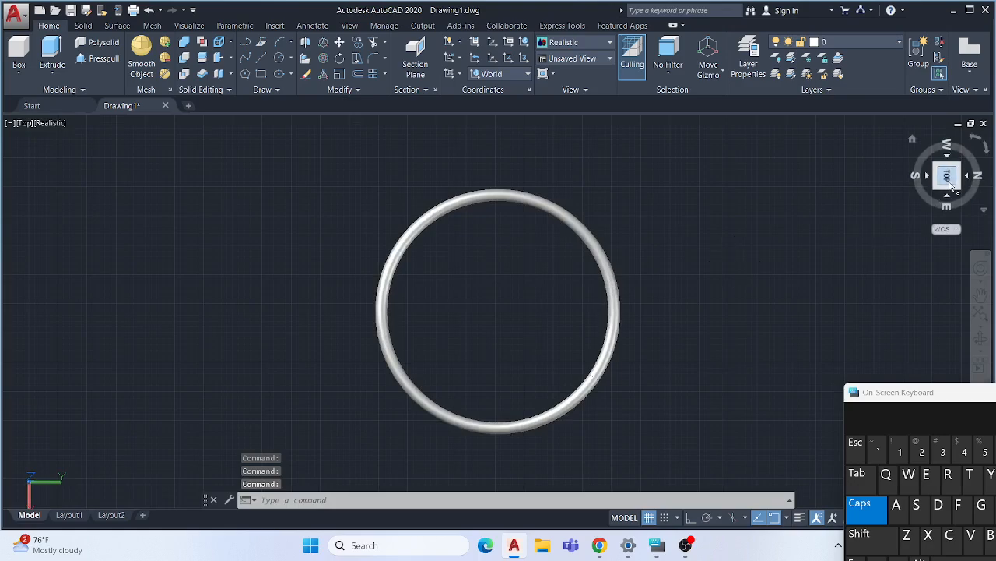
click(924, 179)
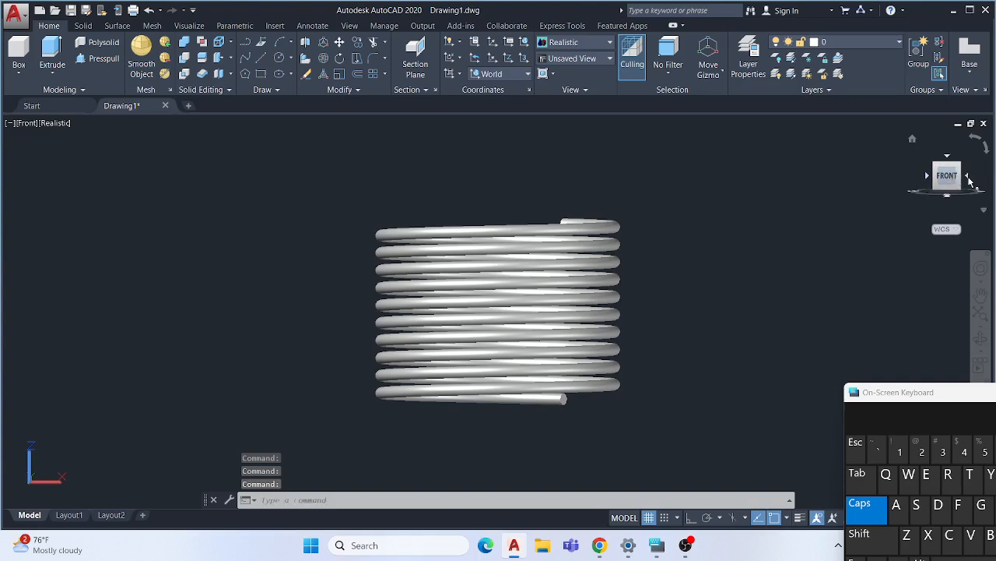
click(967, 176)
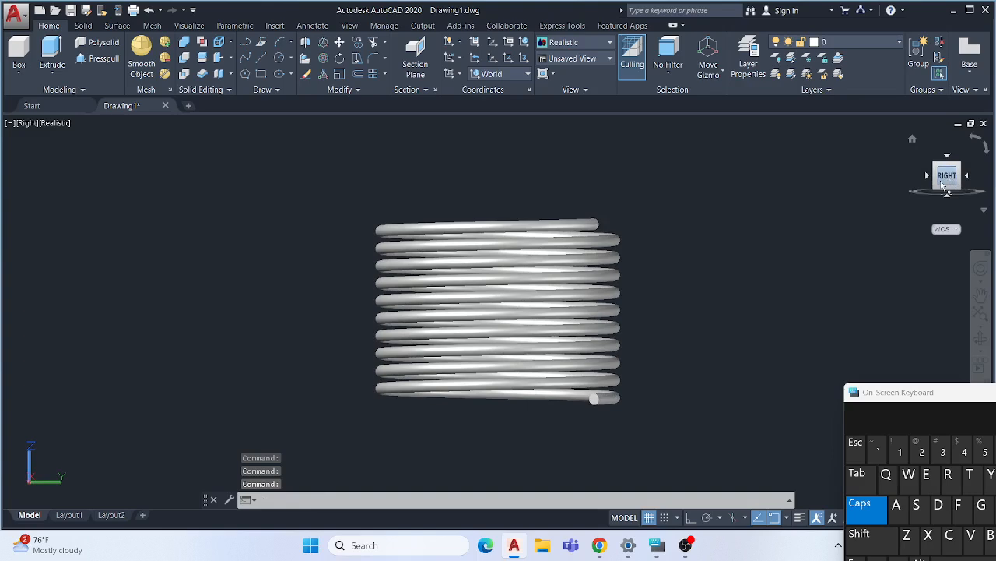
middle_drag(587, 297, 445, 223)
scroll(456, 263, down, 4)
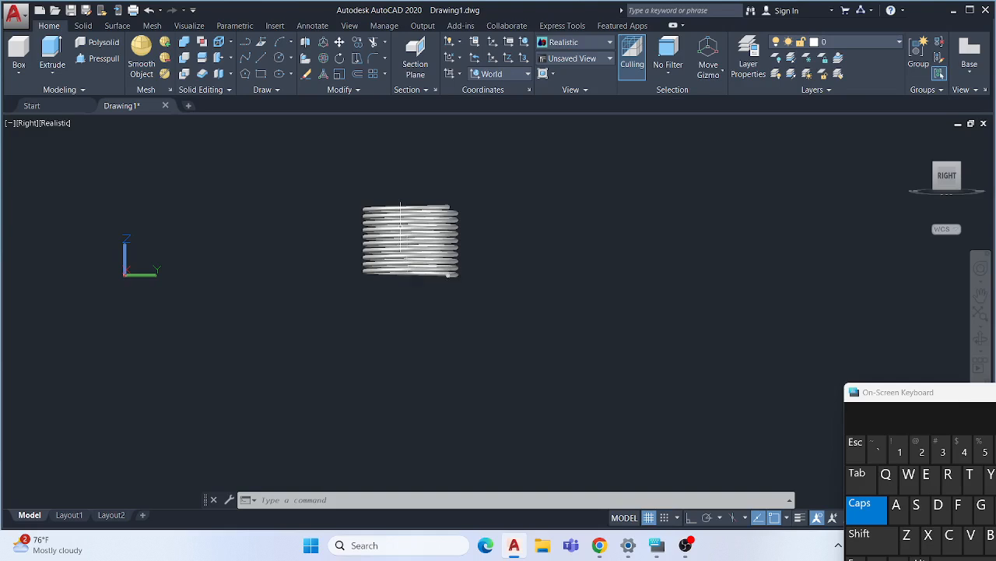
middle_drag(398, 236, 356, 257)
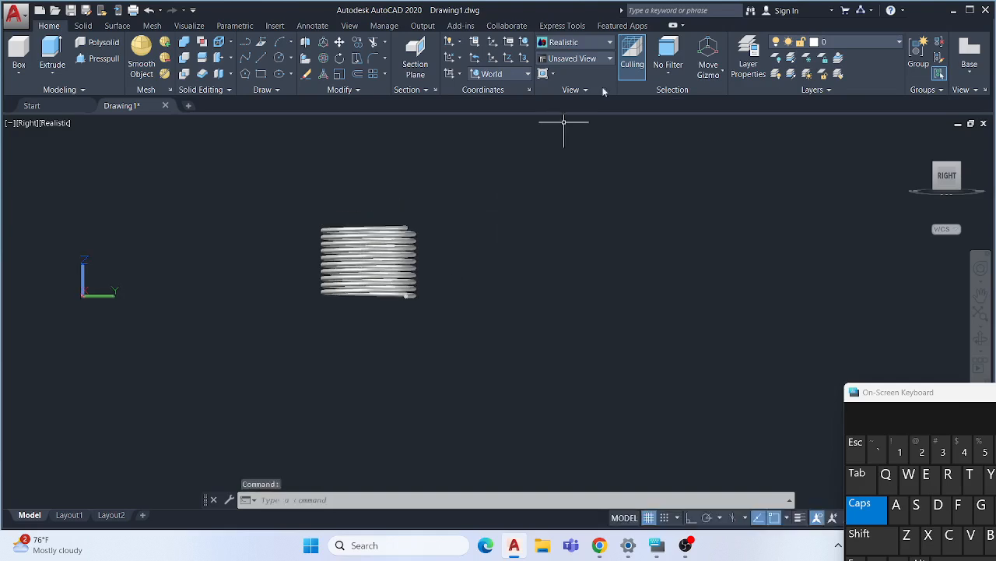
Quit AutoCAD, saving the drawing in Documents under the file name "Drawing FOR HELICAL SPRING"
click(984, 11)
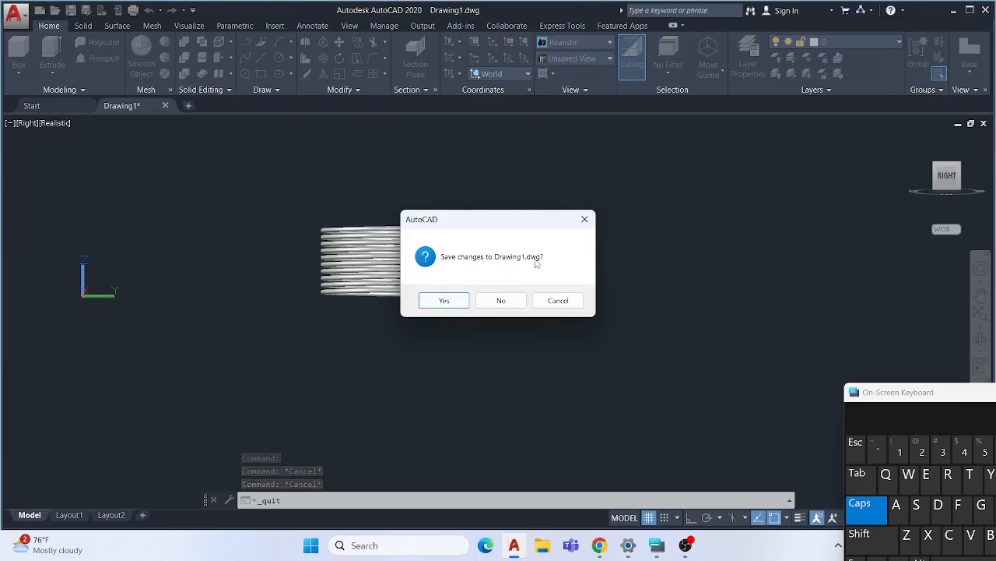
click(445, 300)
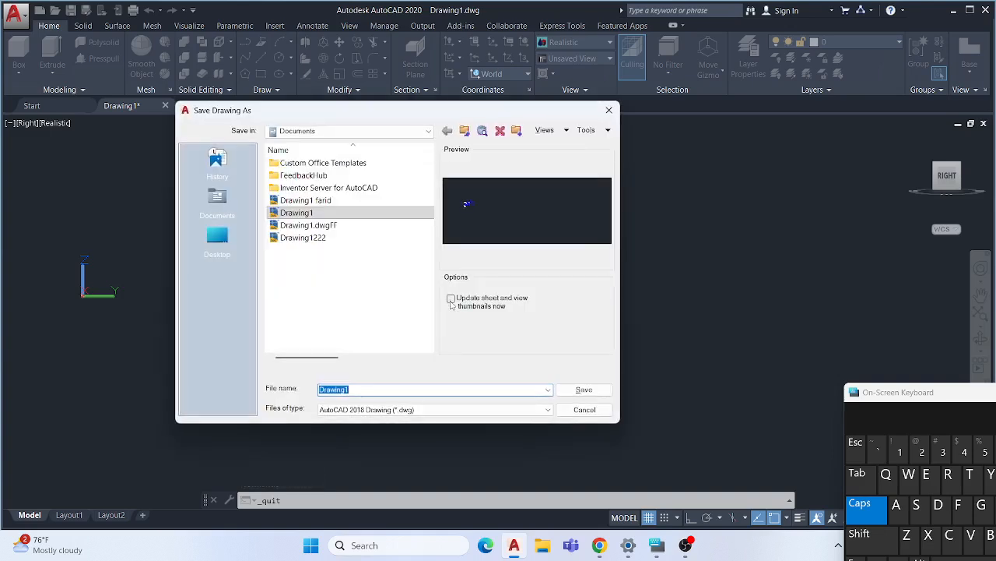
click(355, 390)
click(352, 388)
key(BackSpace)
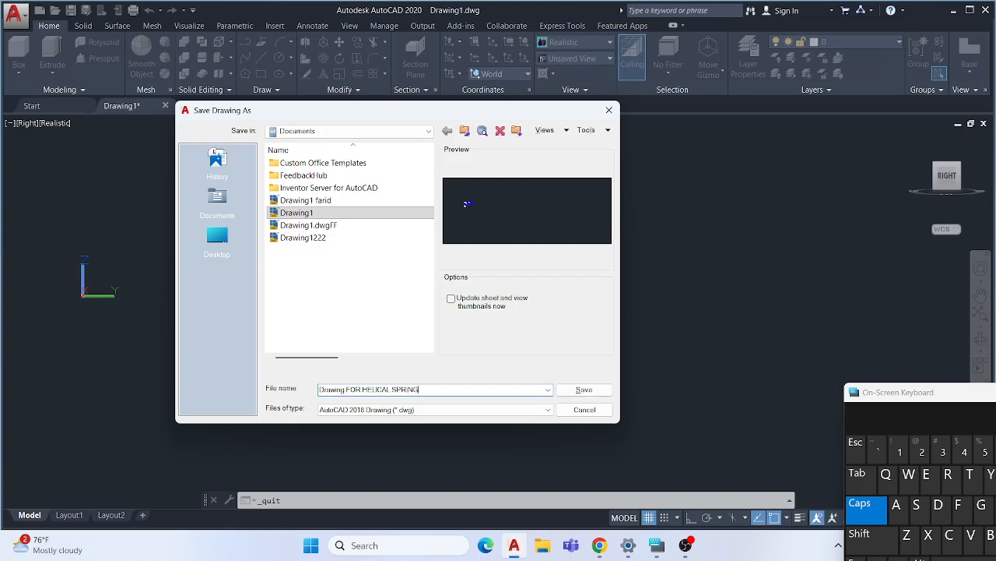
click(582, 390)
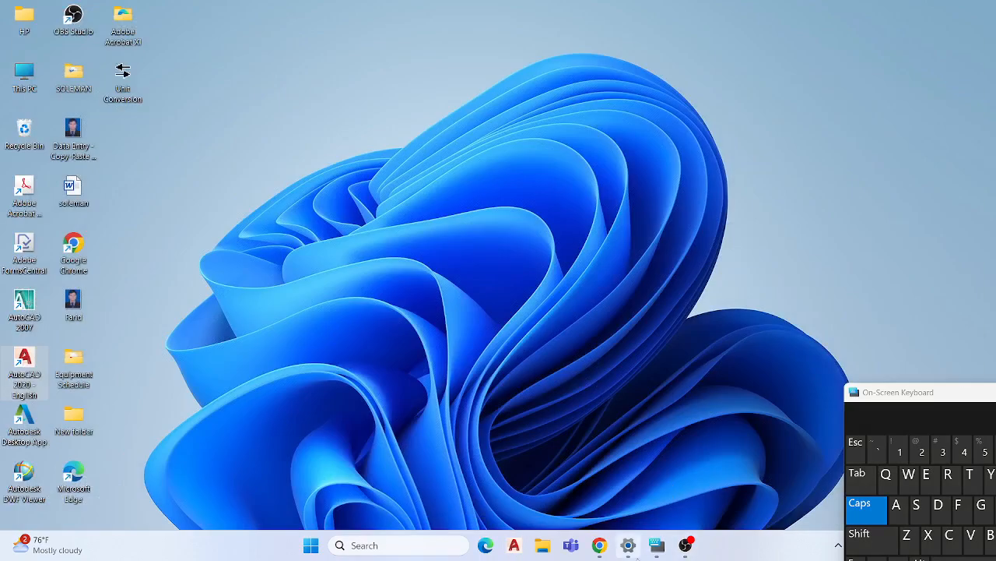
Switch to OBS and move the on-screen keyboard clear of the recording controls
click(685, 545)
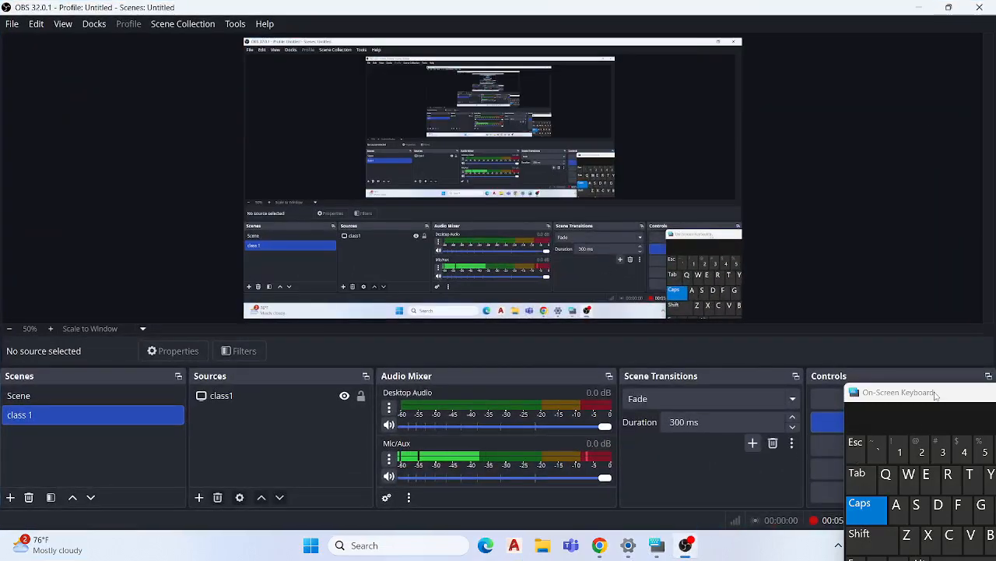
drag(935, 395, 847, 149)
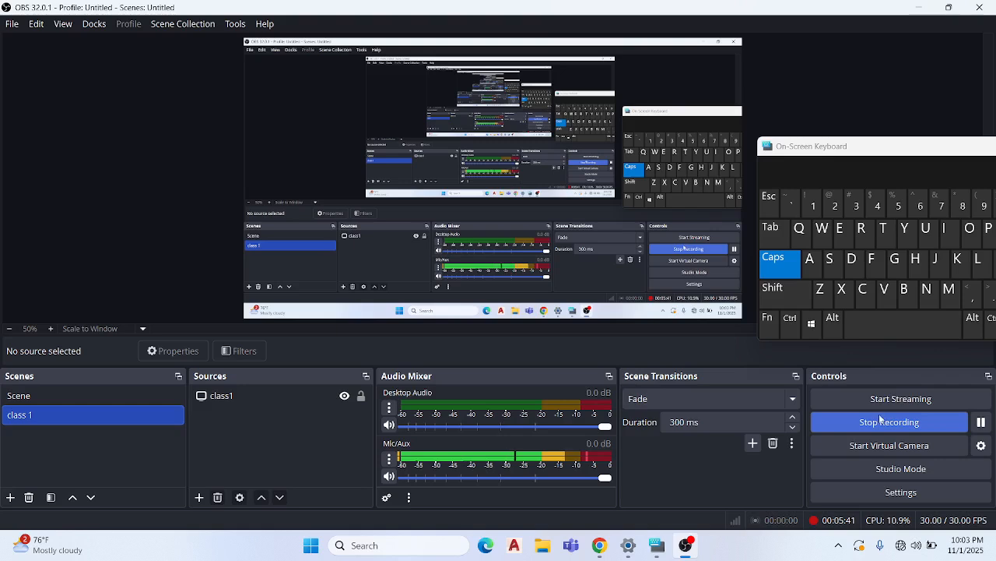